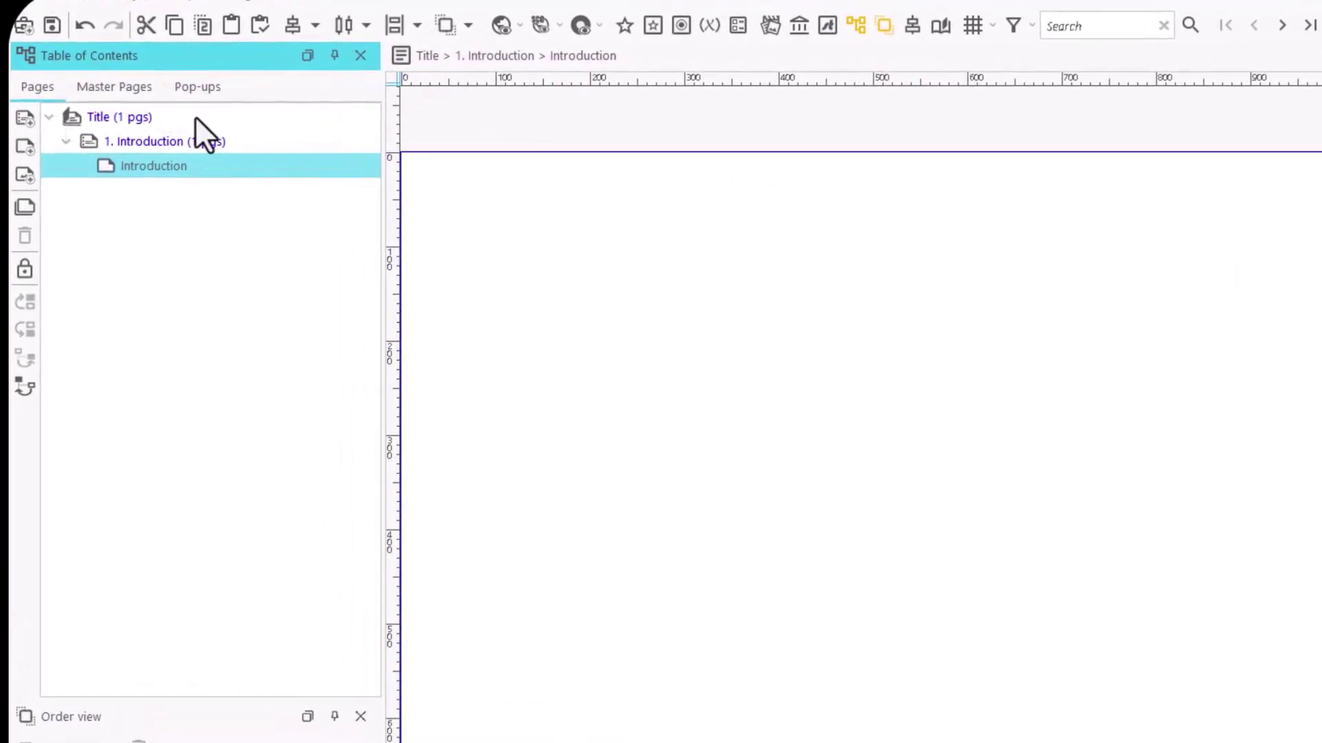
Add a Heading 3 chapter under Title with two nested empty Heading sub-headings
{"action": "left_click", "coordinate": [123, 114]}
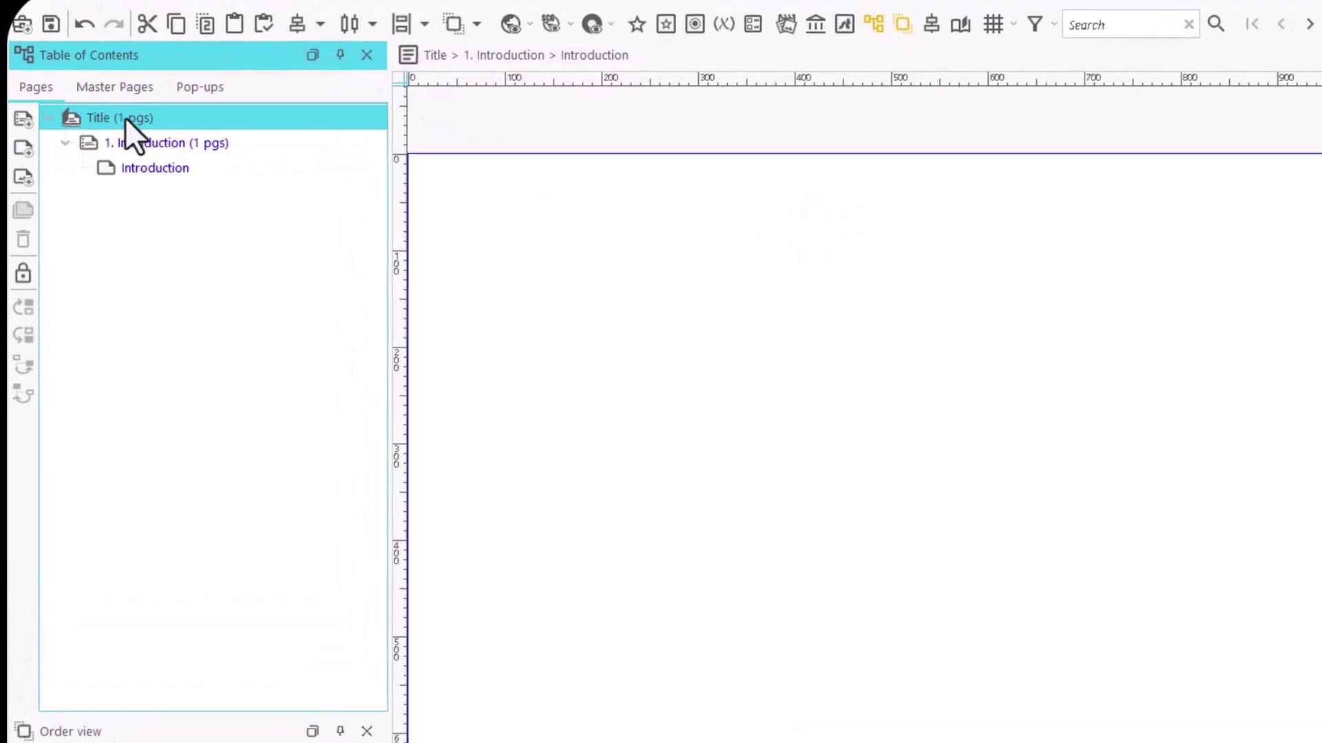
{"action": "left_click", "coordinate": [22, 120]}
{"action": "left_click", "coordinate": [18, 122]}
{"action": "left_click", "coordinate": [18, 124]}
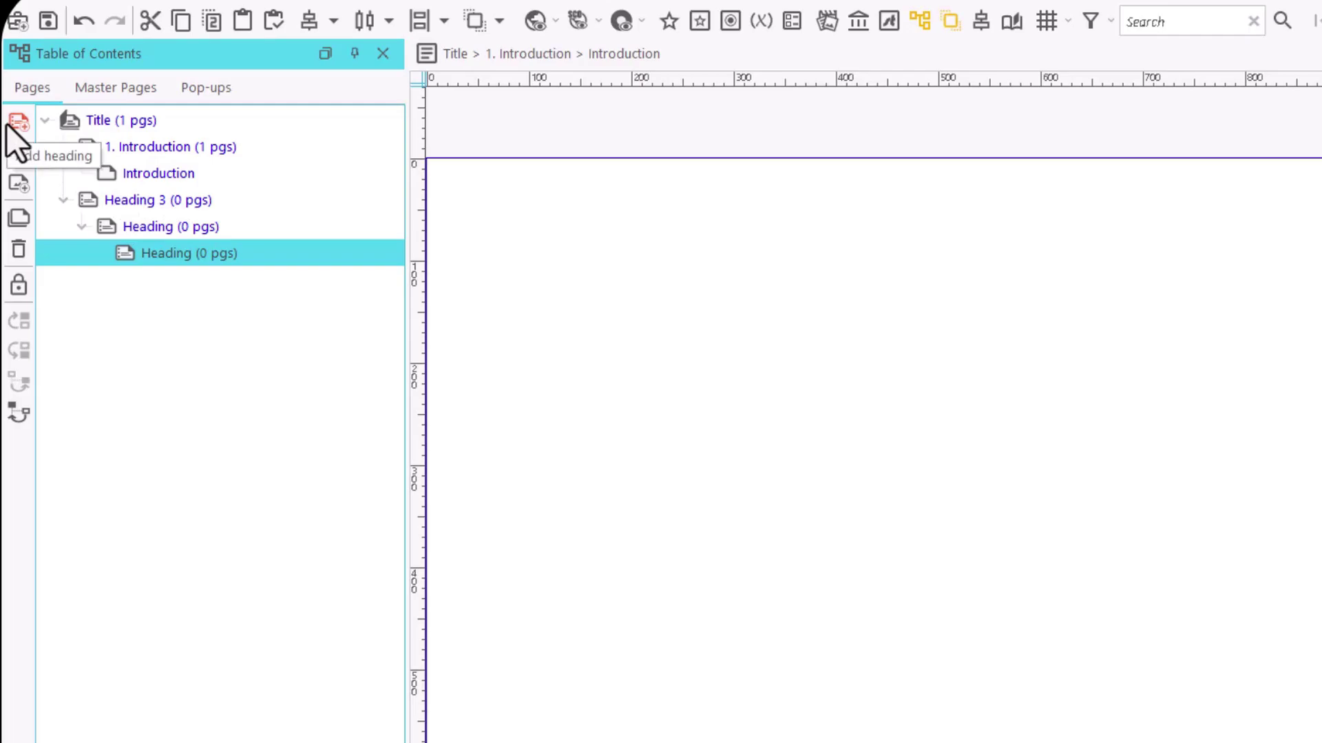
{"action": "left_click", "coordinate": [142, 178]}
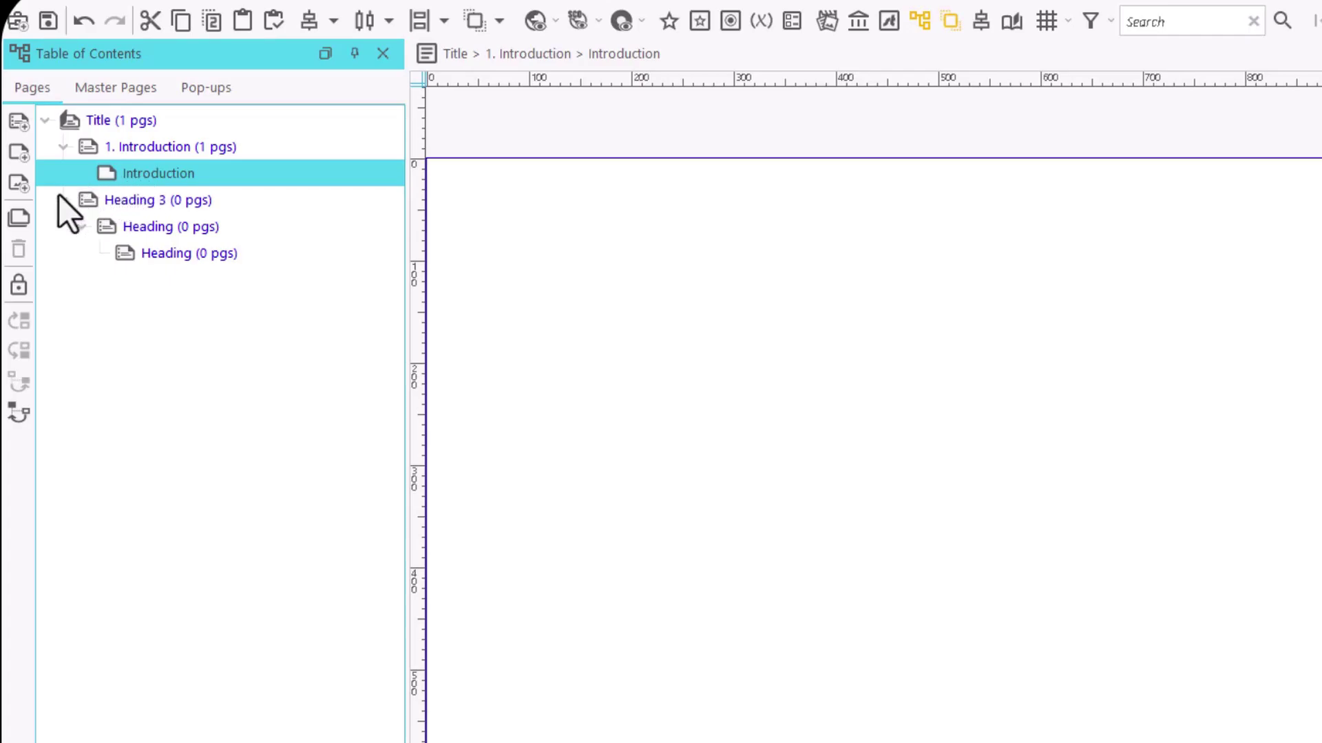
Add Page 2 and Page 3 to Introduction, then duplicate the Introduction page twice
{"action": "left_click", "coordinate": [23, 163]}
{"action": "left_click", "coordinate": [23, 163]}
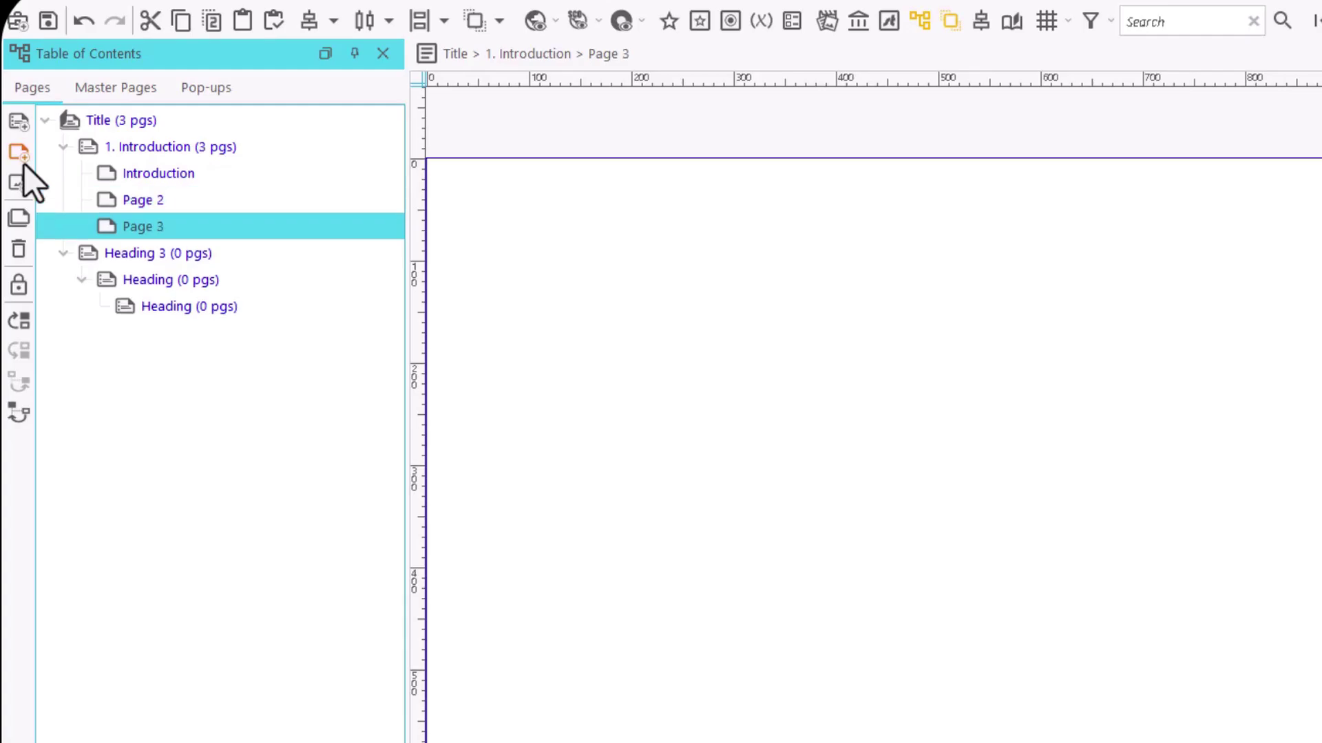
{"action": "left_click", "coordinate": [138, 174]}
{"action": "left_click", "coordinate": [20, 223]}
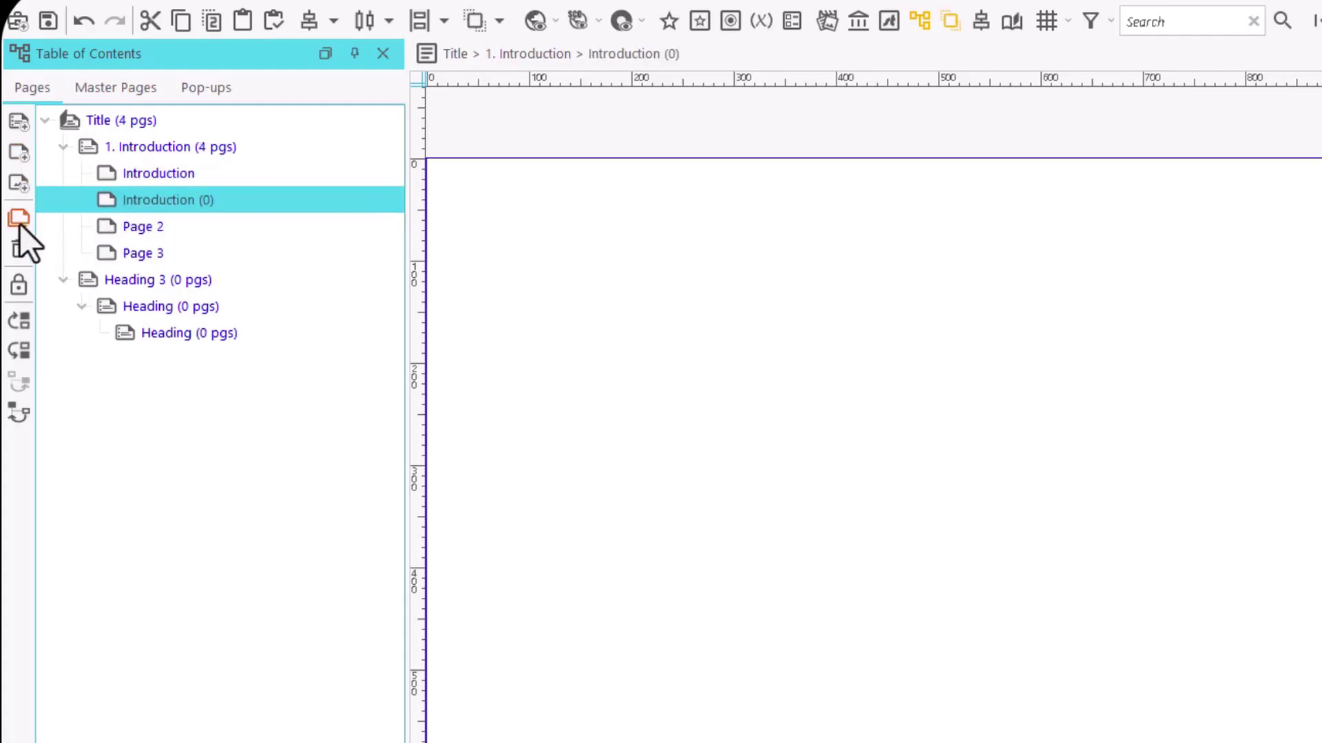
{"action": "left_click", "coordinate": [19, 222]}
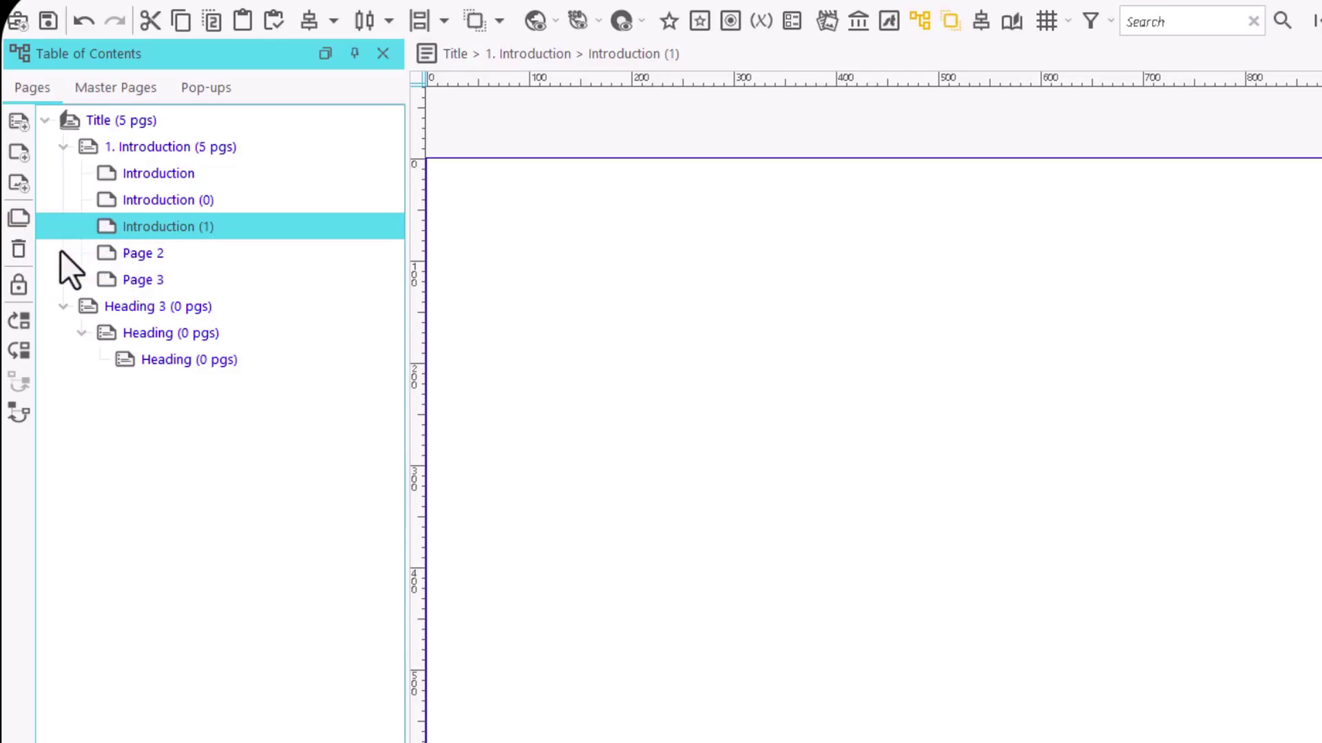
Delete the Introduction (1) copy and the whole Heading 3 branch, confirming each deletion
{"action": "left_click", "coordinate": [20, 250]}
{"action": "left_click", "coordinate": [284, 464]}
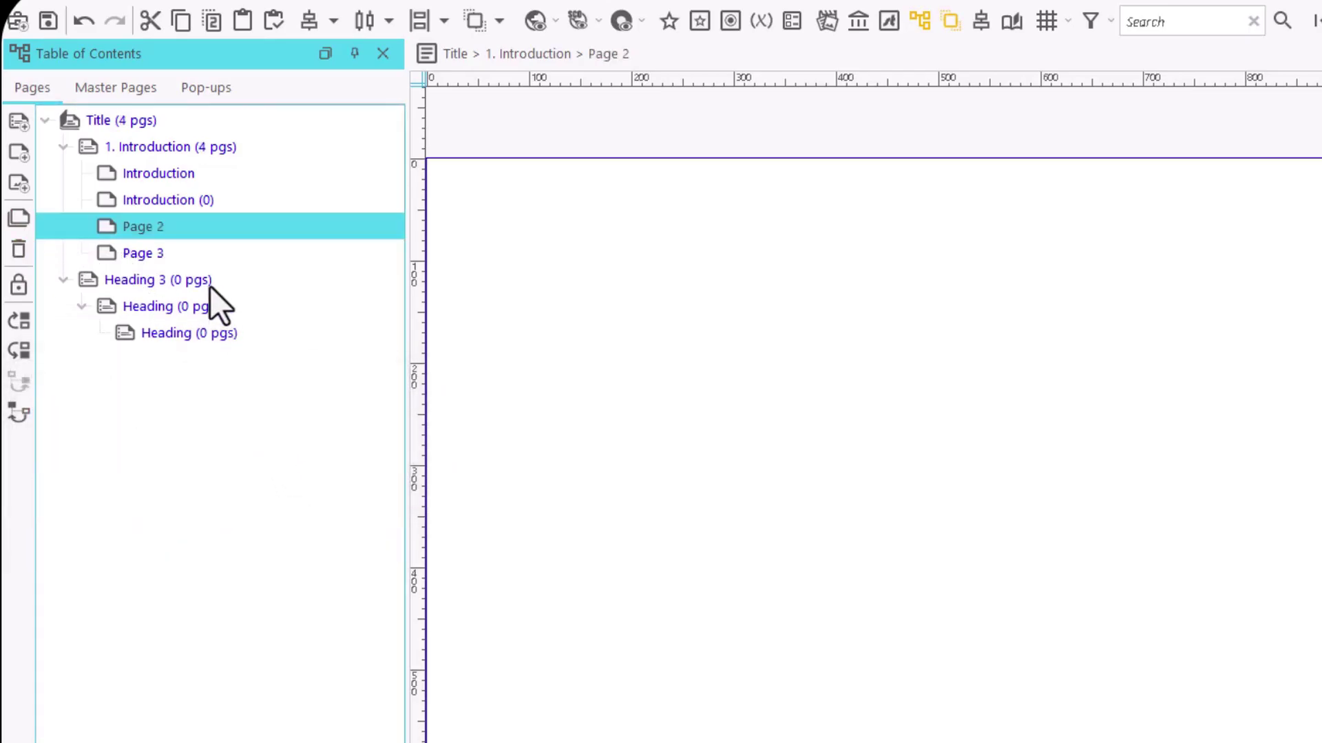
{"action": "left_click", "coordinate": [174, 279]}
{"action": "left_click", "coordinate": [19, 250]}
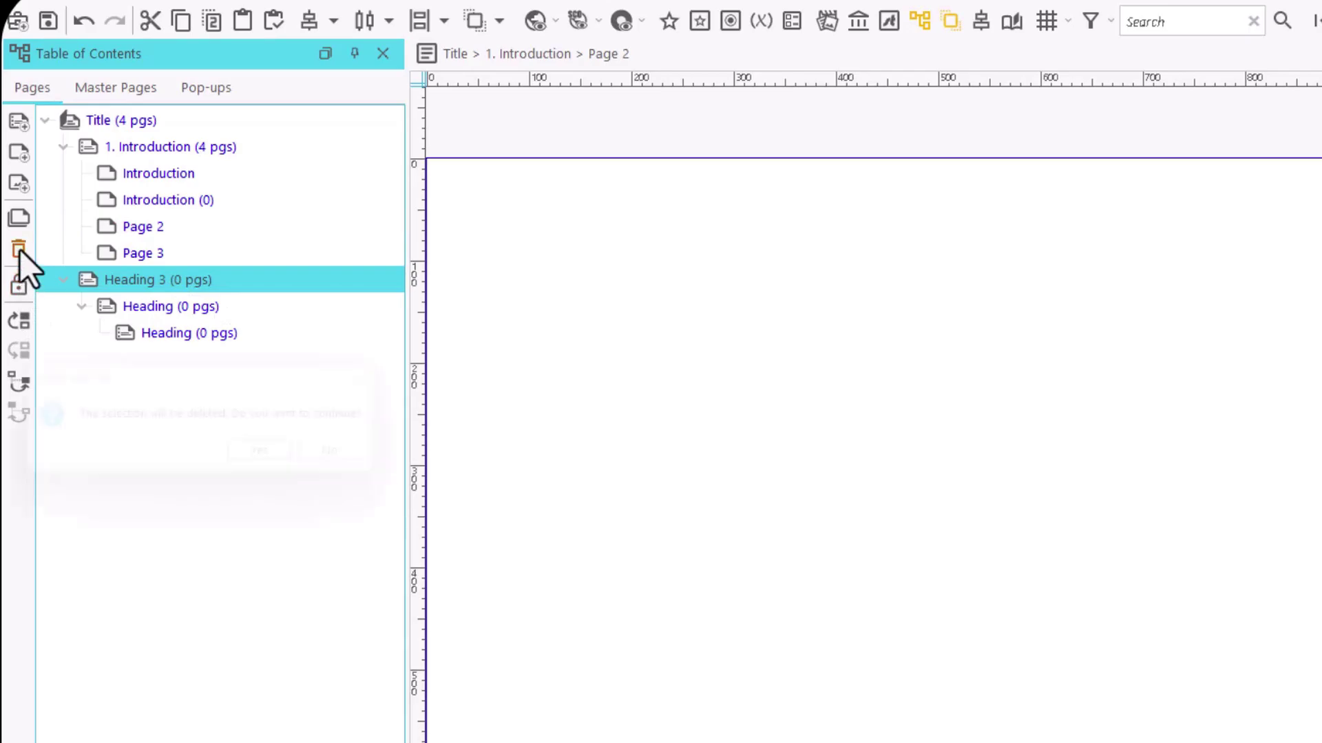
{"action": "left_click", "coordinate": [280, 461]}
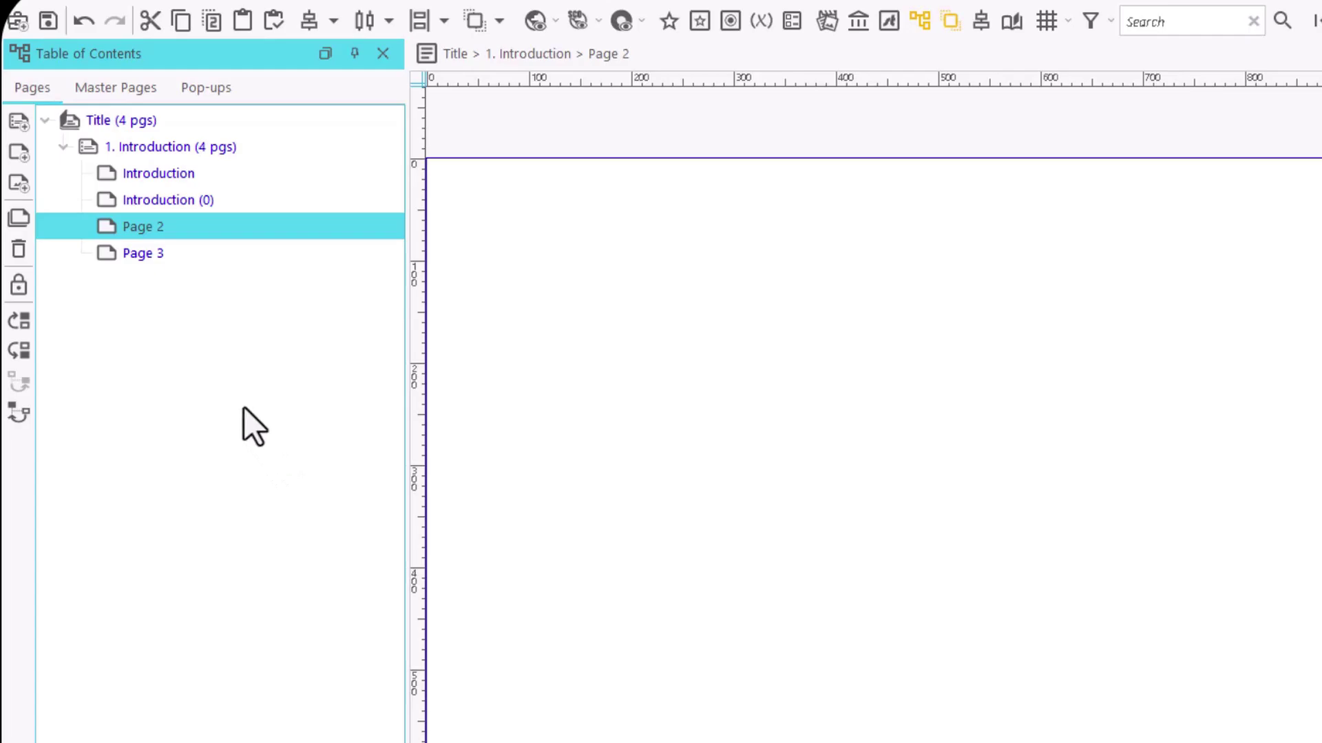
Insert an empty heading after Page 2, then lock and unlock the Introduction page
{"action": "left_click", "coordinate": [19, 126]}
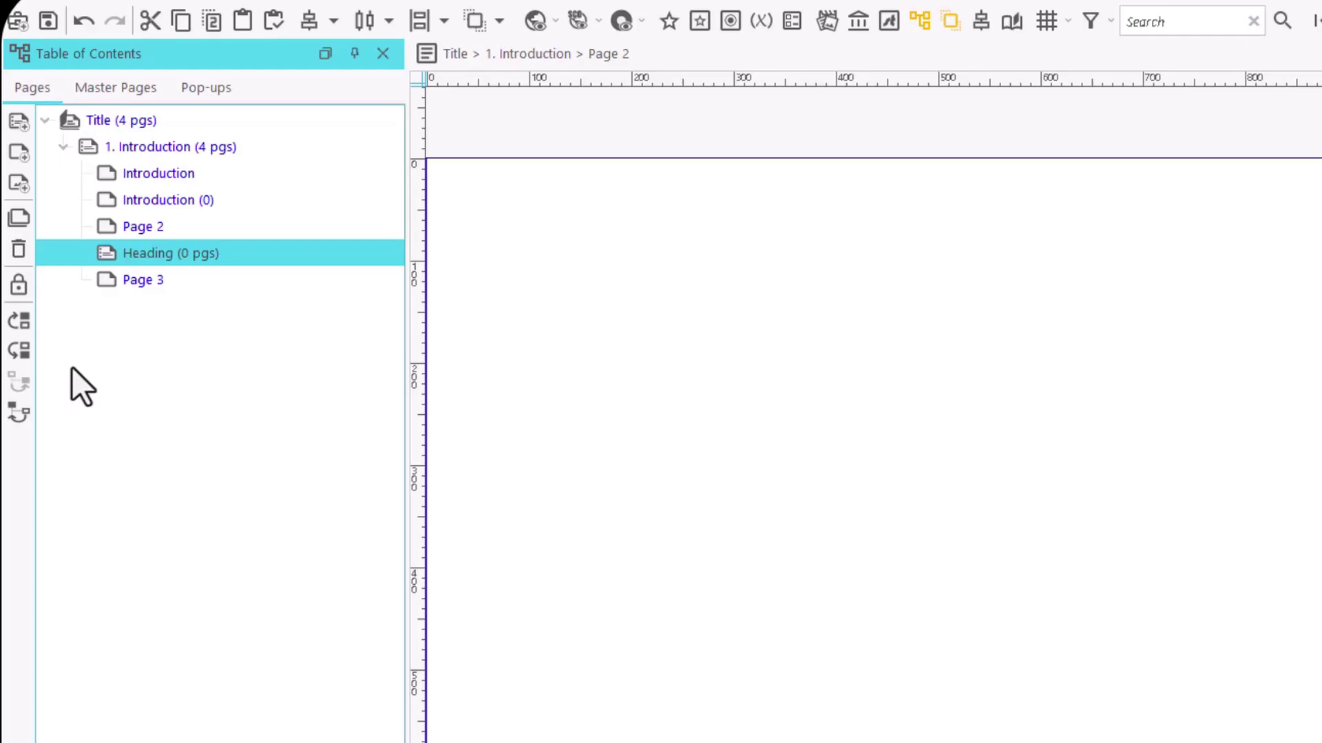
{"action": "left_click", "coordinate": [143, 205]}
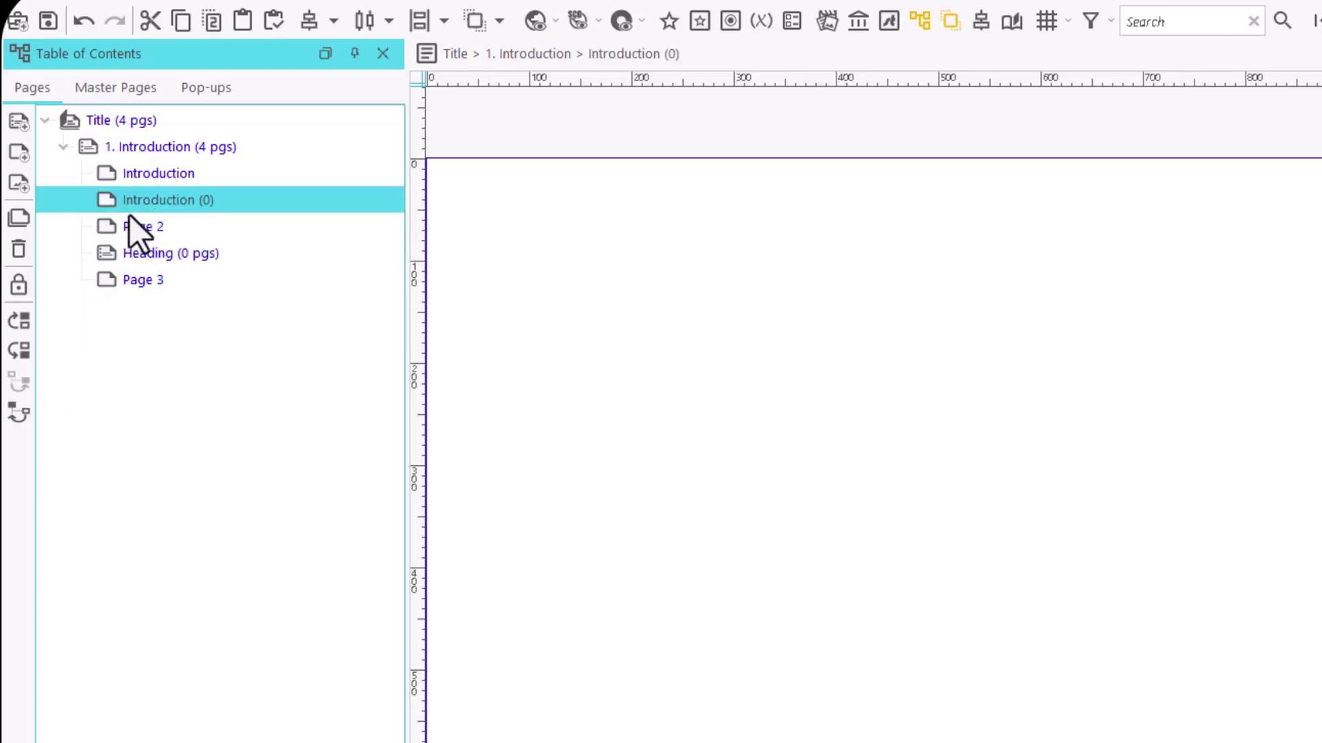
{"action": "left_click", "coordinate": [125, 179]}
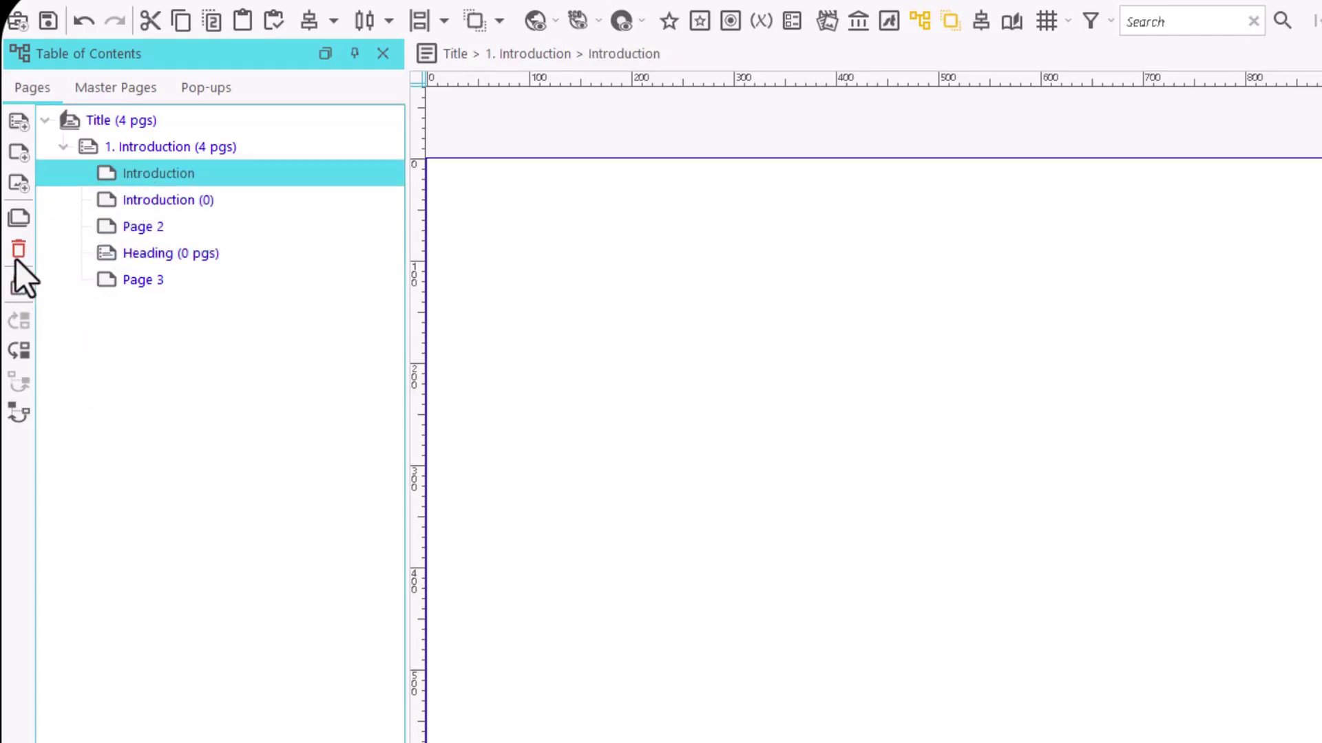
{"action": "left_click", "coordinate": [27, 285]}
{"action": "left_click", "coordinate": [18, 285]}
Move the Introduction page down below Page 2 and back to the chapter's top
{"action": "left_click", "coordinate": [19, 352]}
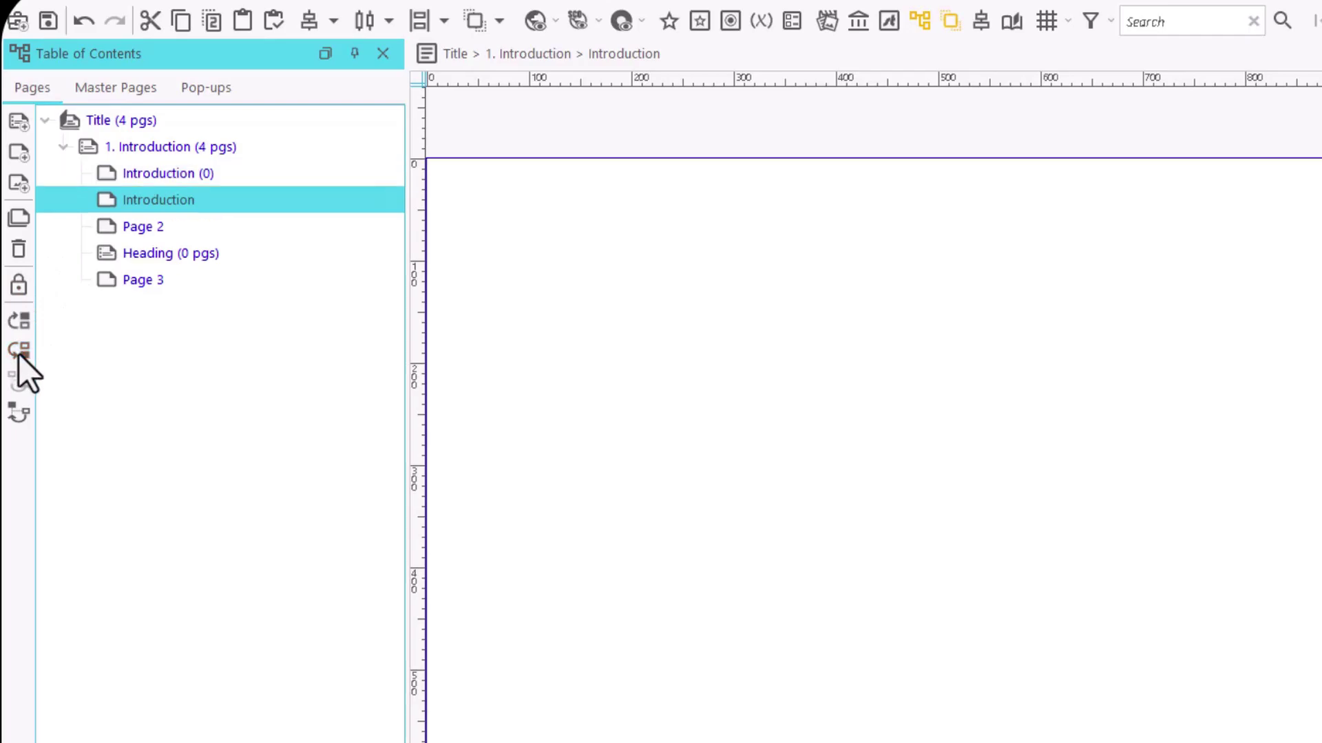
{"action": "left_click", "coordinate": [21, 353]}
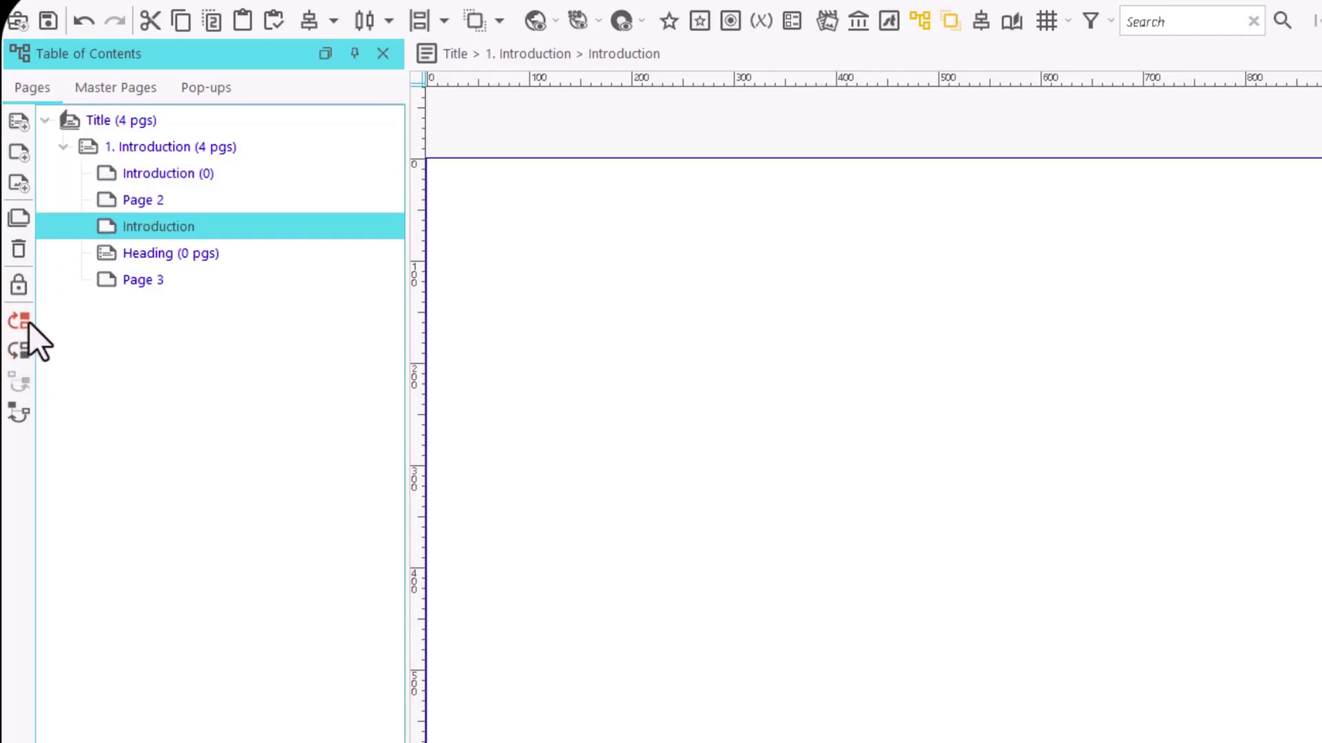
{"action": "left_click", "coordinate": [29, 322]}
{"action": "left_click", "coordinate": [29, 321]}
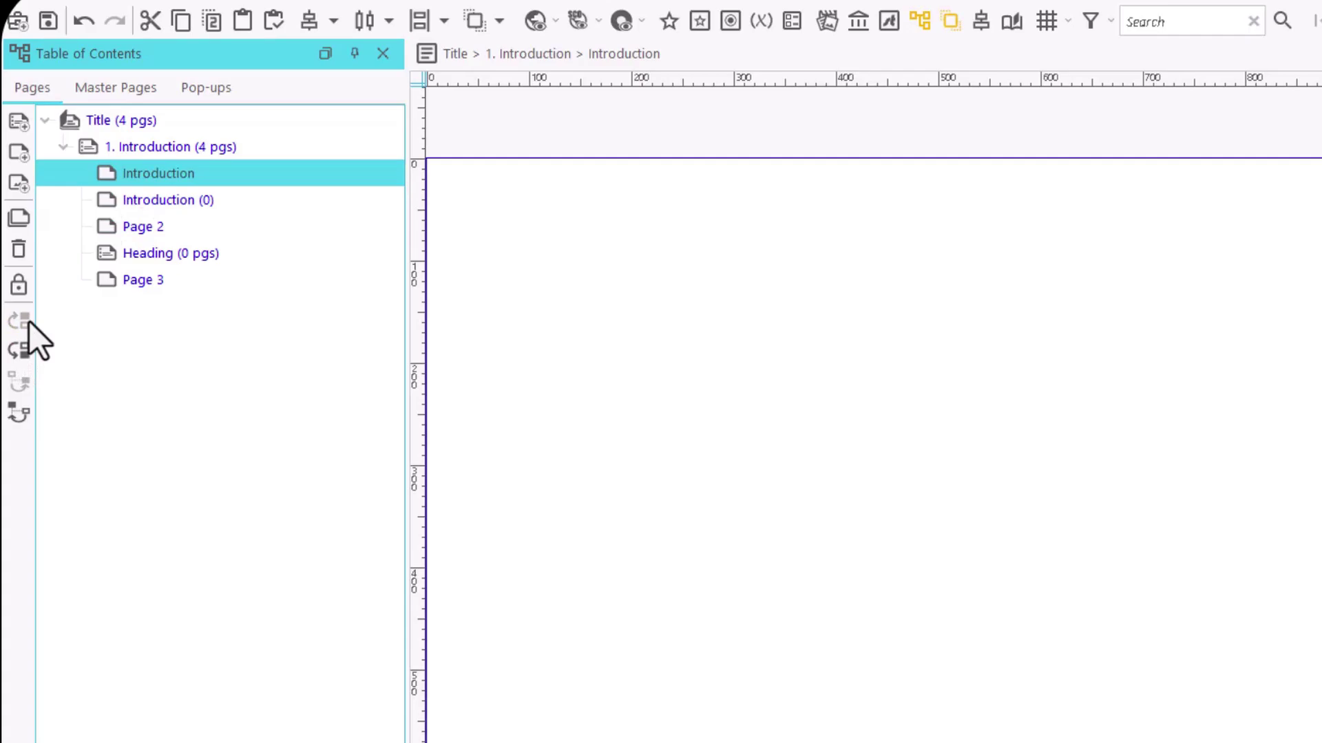
Promote Heading to a top-level chapter and move Page 3 and Introduction (0) into it
{"action": "left_click", "coordinate": [196, 253]}
{"action": "left_click", "coordinate": [26, 410]}
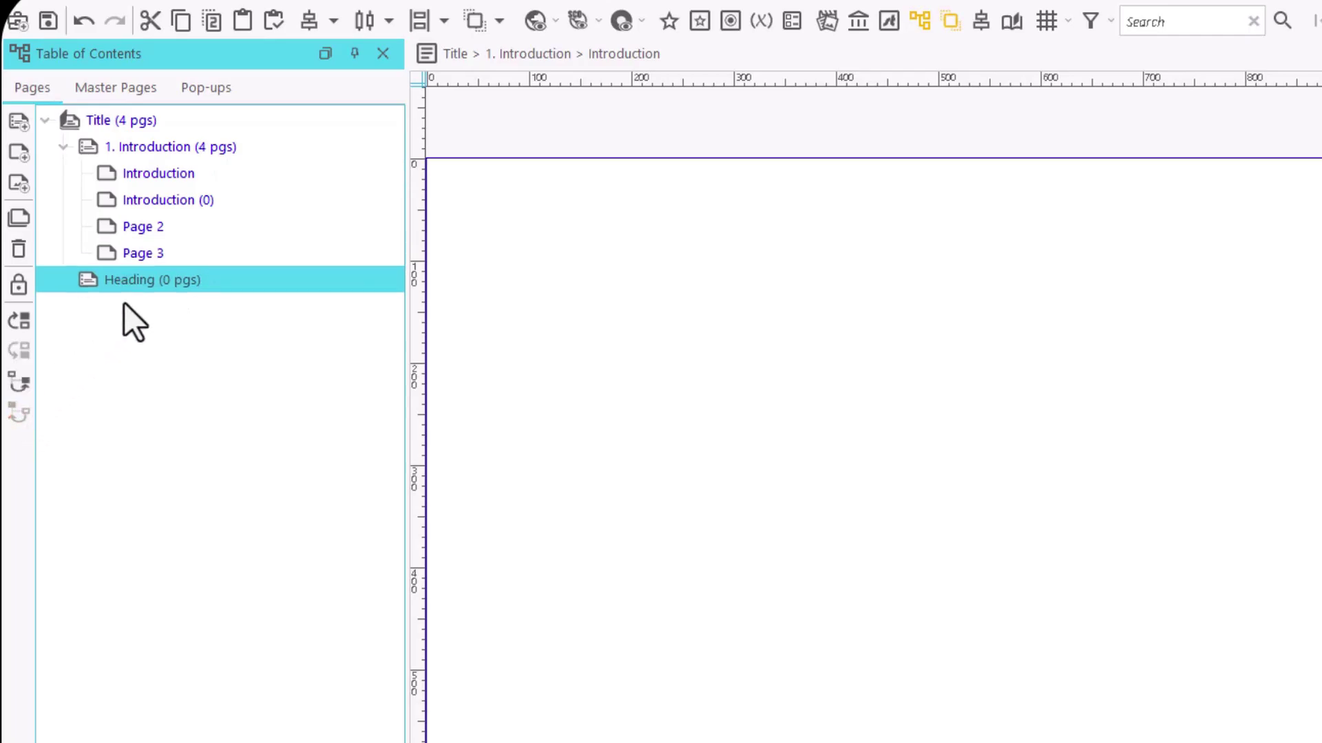
{"action": "left_click", "coordinate": [144, 256]}
{"action": "left_click", "coordinate": [22, 411]}
{"action": "left_click", "coordinate": [23, 355]}
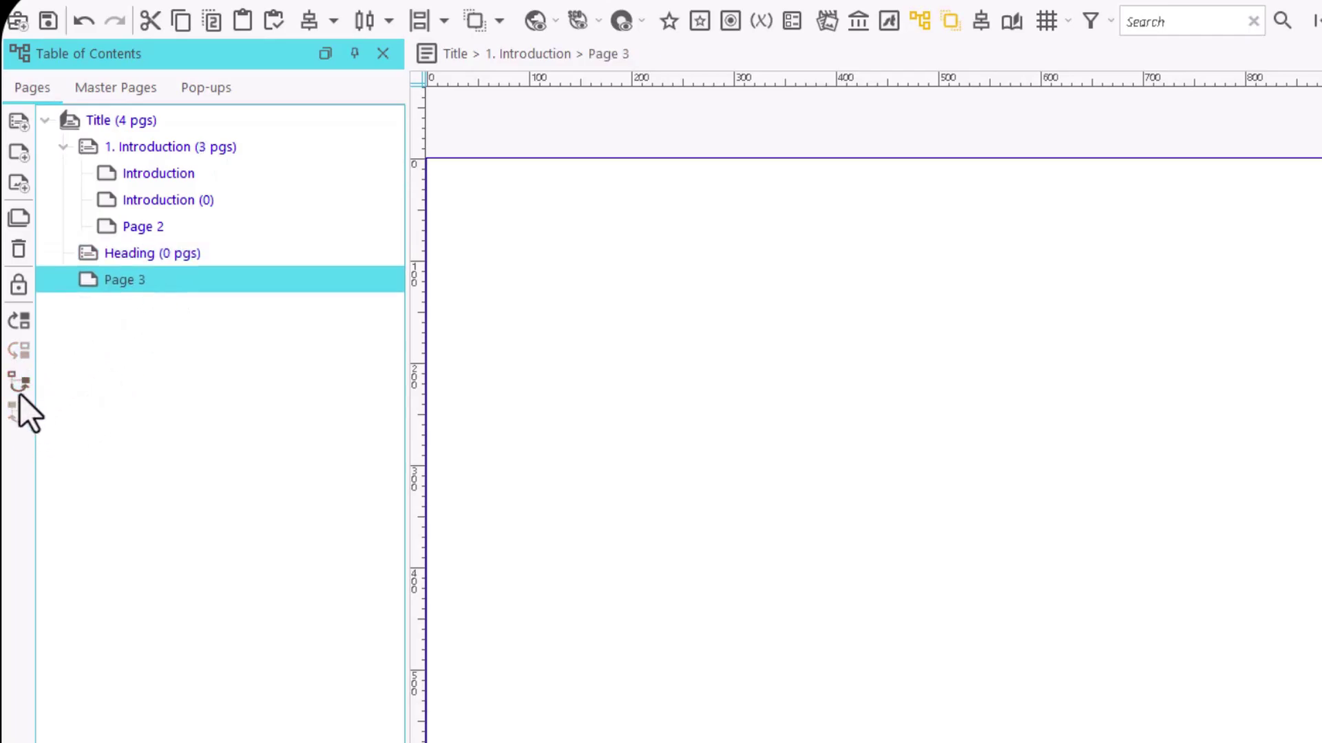
{"action": "left_click", "coordinate": [21, 383]}
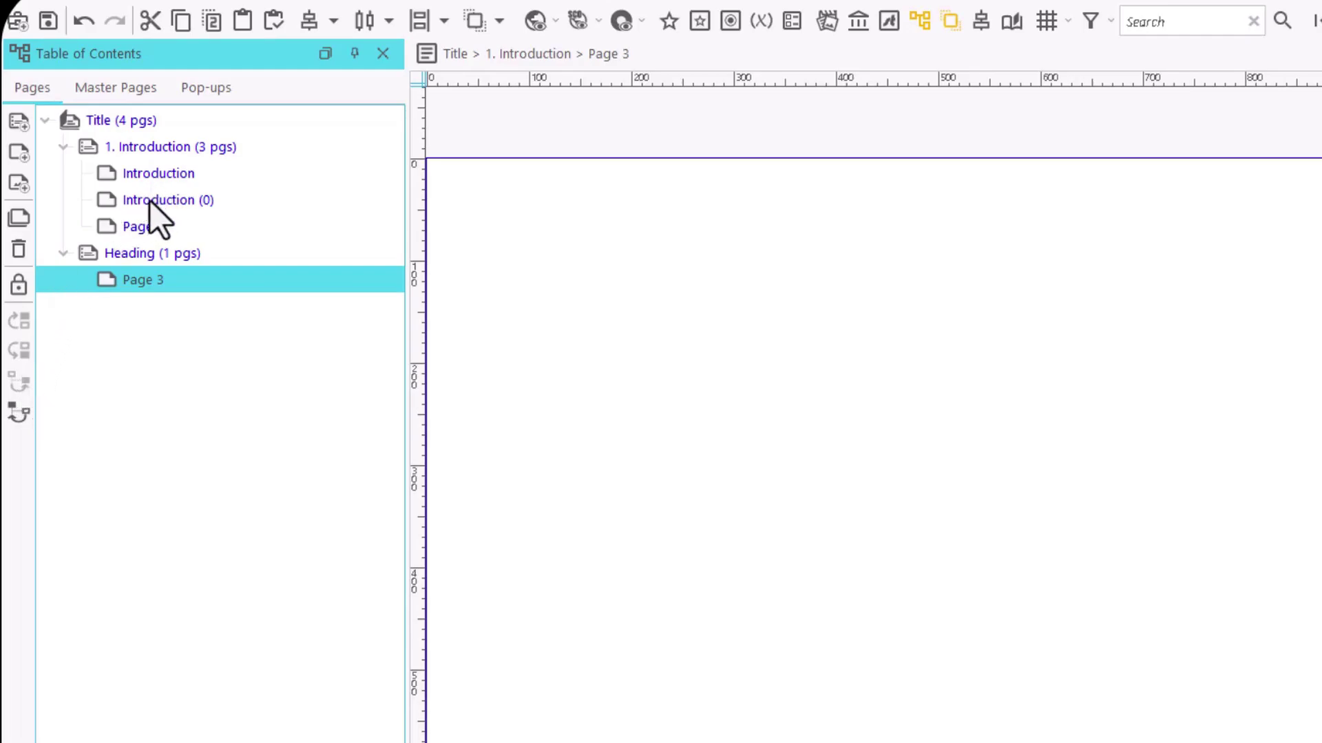
{"action": "left_click_drag", "start_coordinate": [150, 201], "coordinate": [171, 265]}
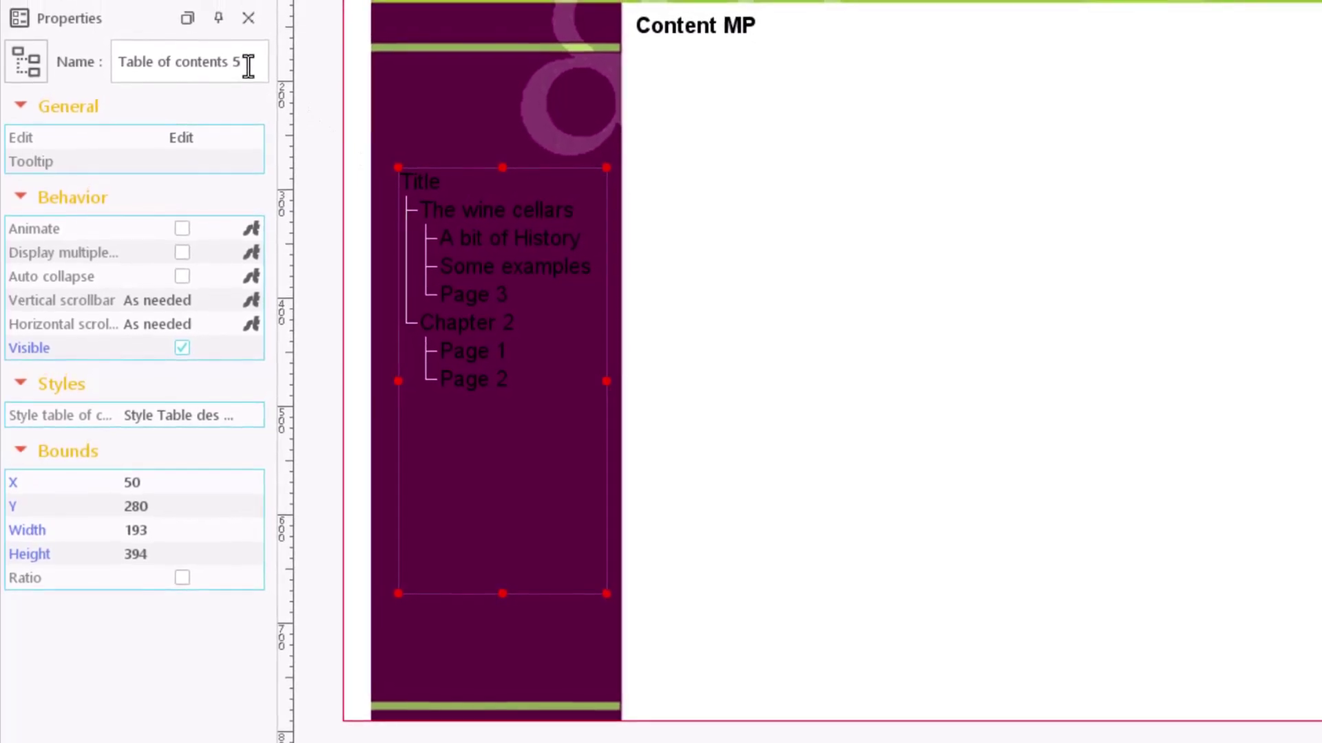
Rename the table of contents object to 'Table of contents' by removing the trailing 5
{"action": "left_click", "coordinate": [248, 67]}
{"action": "left_click_drag", "start_coordinate": [245, 62], "coordinate": [229, 62]}
{"action": "key", "text": "BackSpace"}
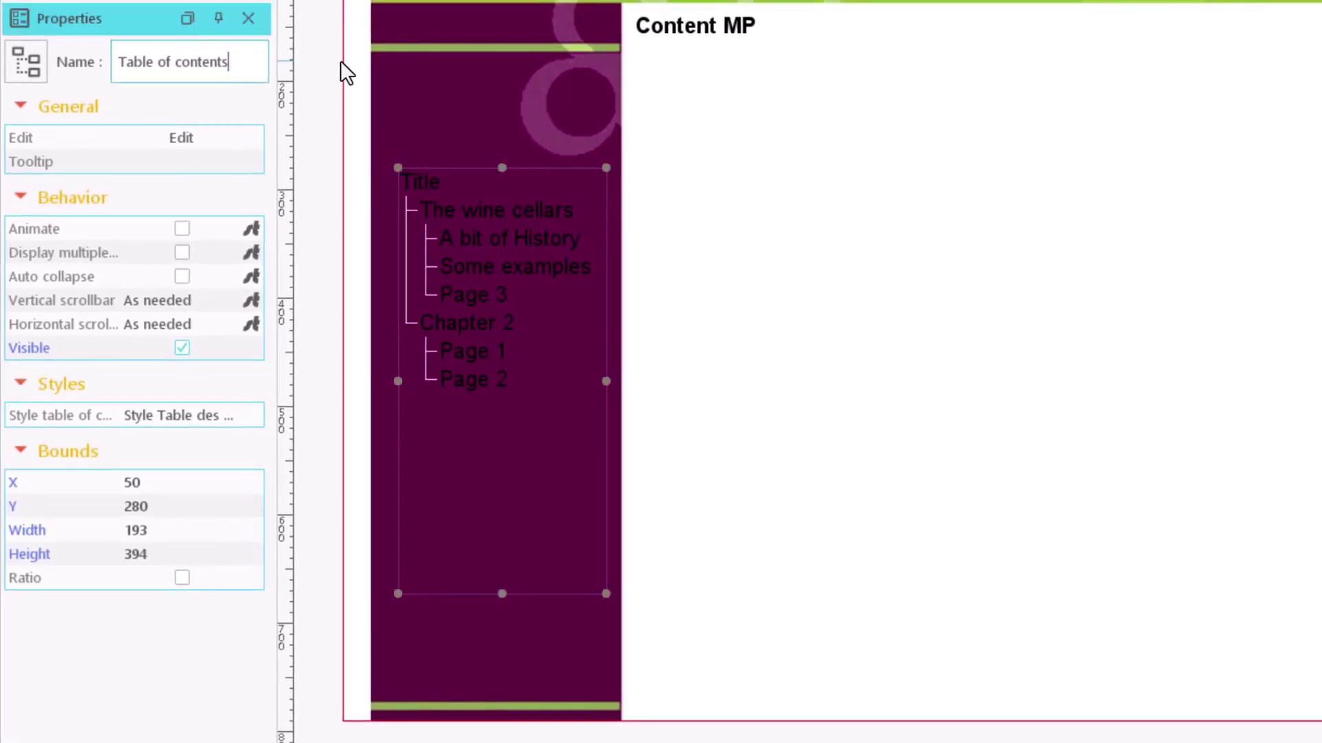
{"action": "left_click_drag", "start_coordinate": [236, 60], "coordinate": [99, 60]}
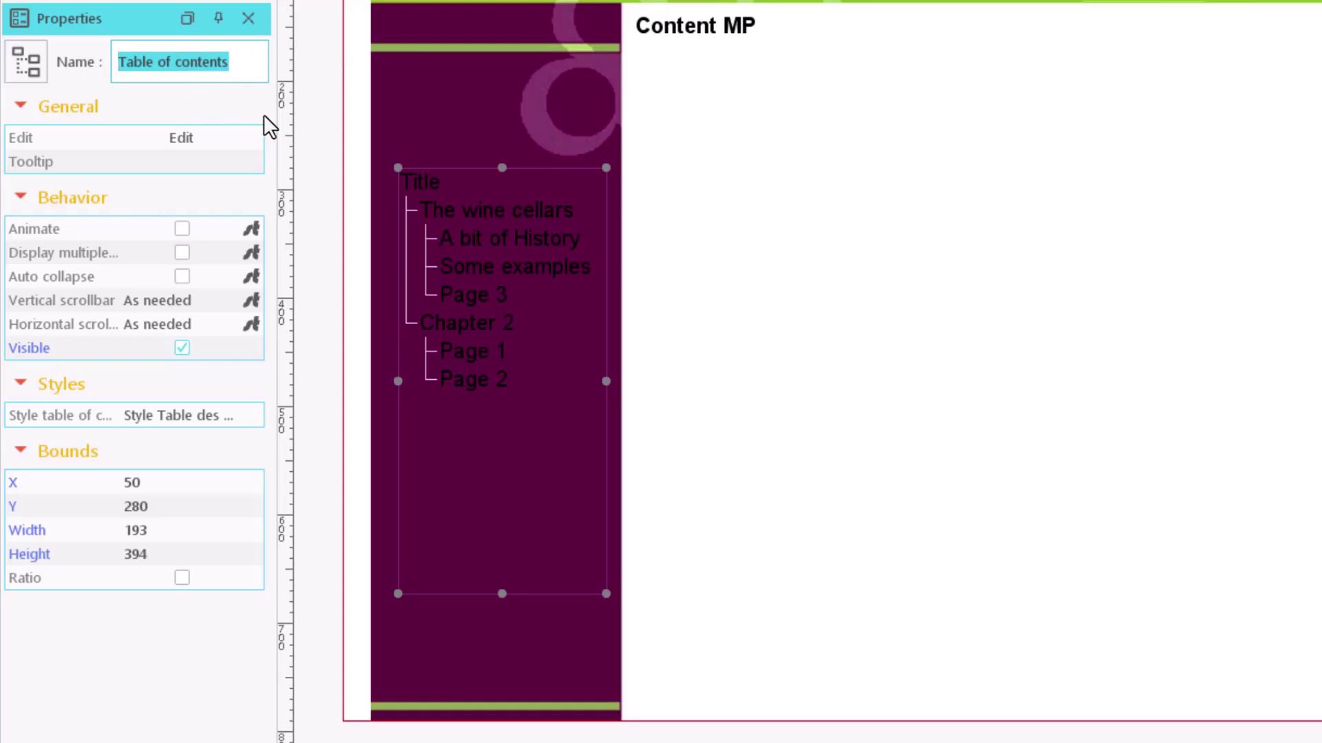
{"action": "left_click", "coordinate": [242, 69]}
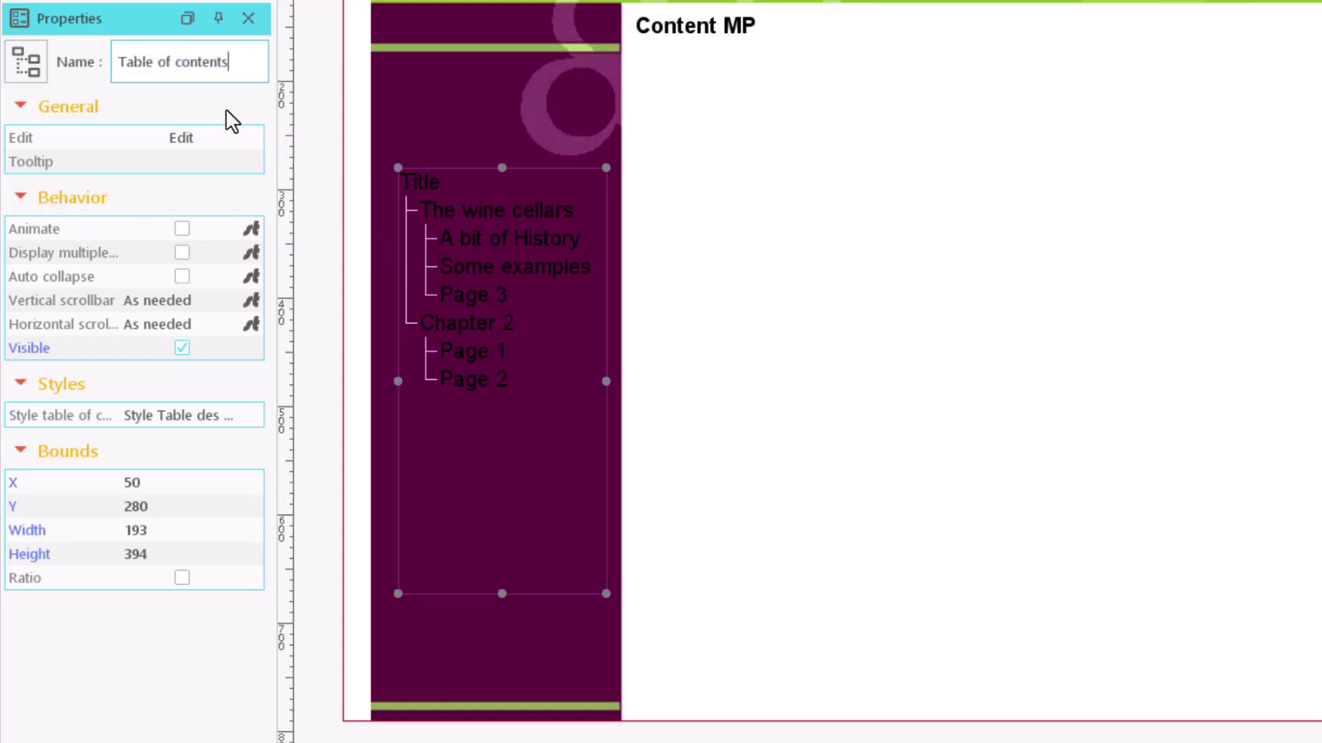
Keep both scrollbars 'As needed' and confirm bounds X 50, Y 280, 193 by 394
{"action": "left_click", "coordinate": [178, 302]}
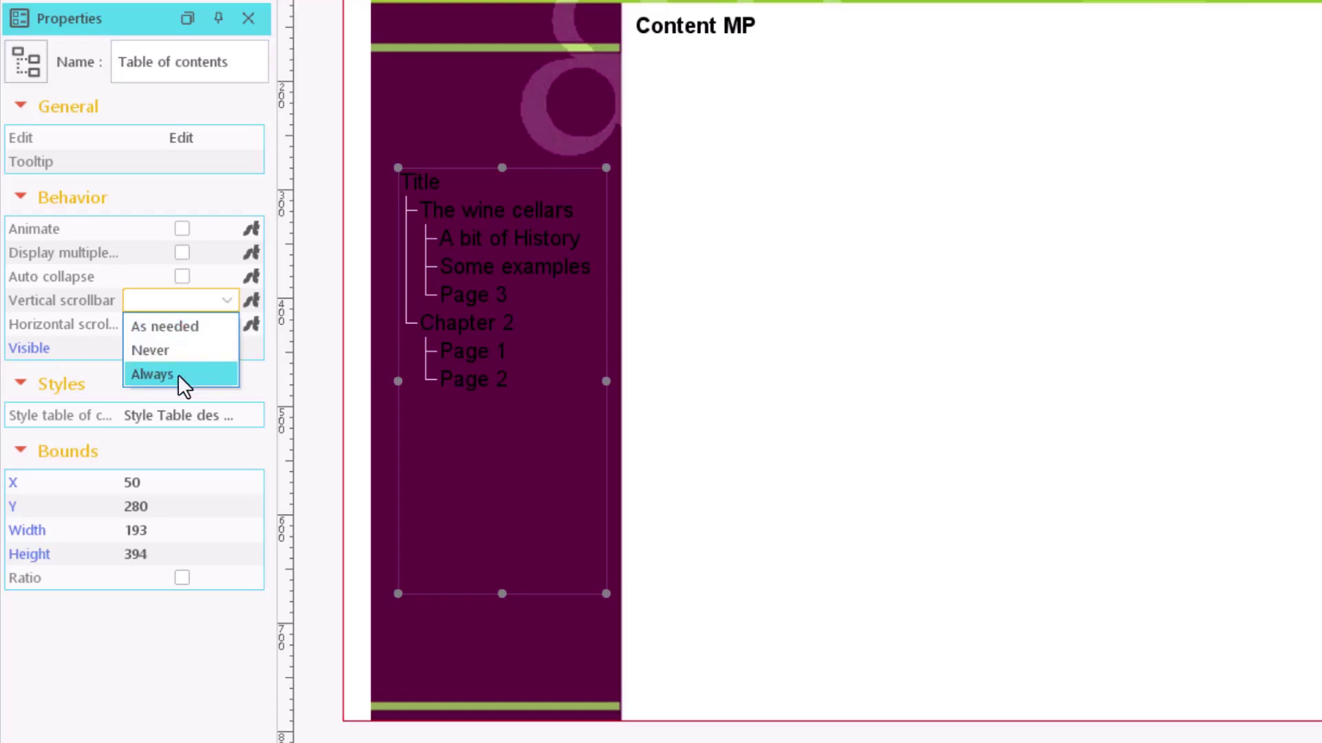
{"action": "left_click", "coordinate": [177, 327]}
{"action": "left_click", "coordinate": [177, 325]}
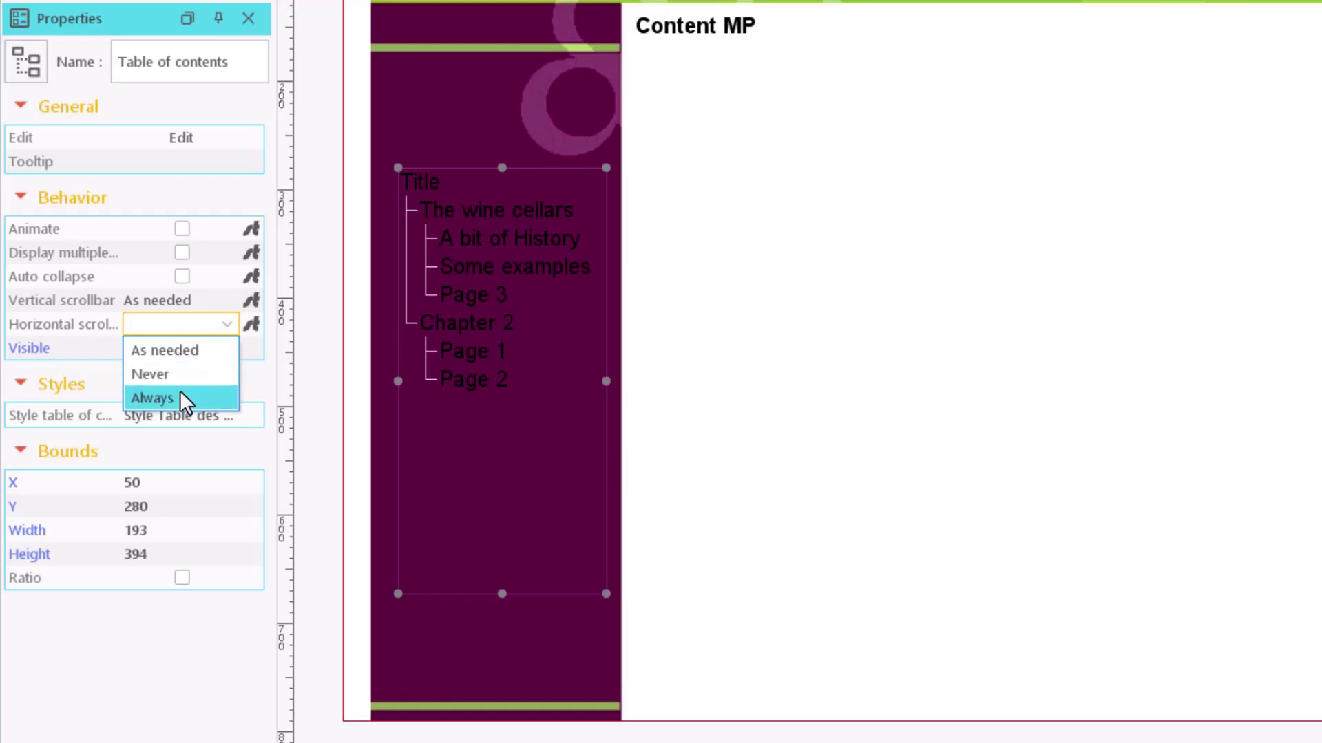
{"action": "left_click", "coordinate": [173, 352]}
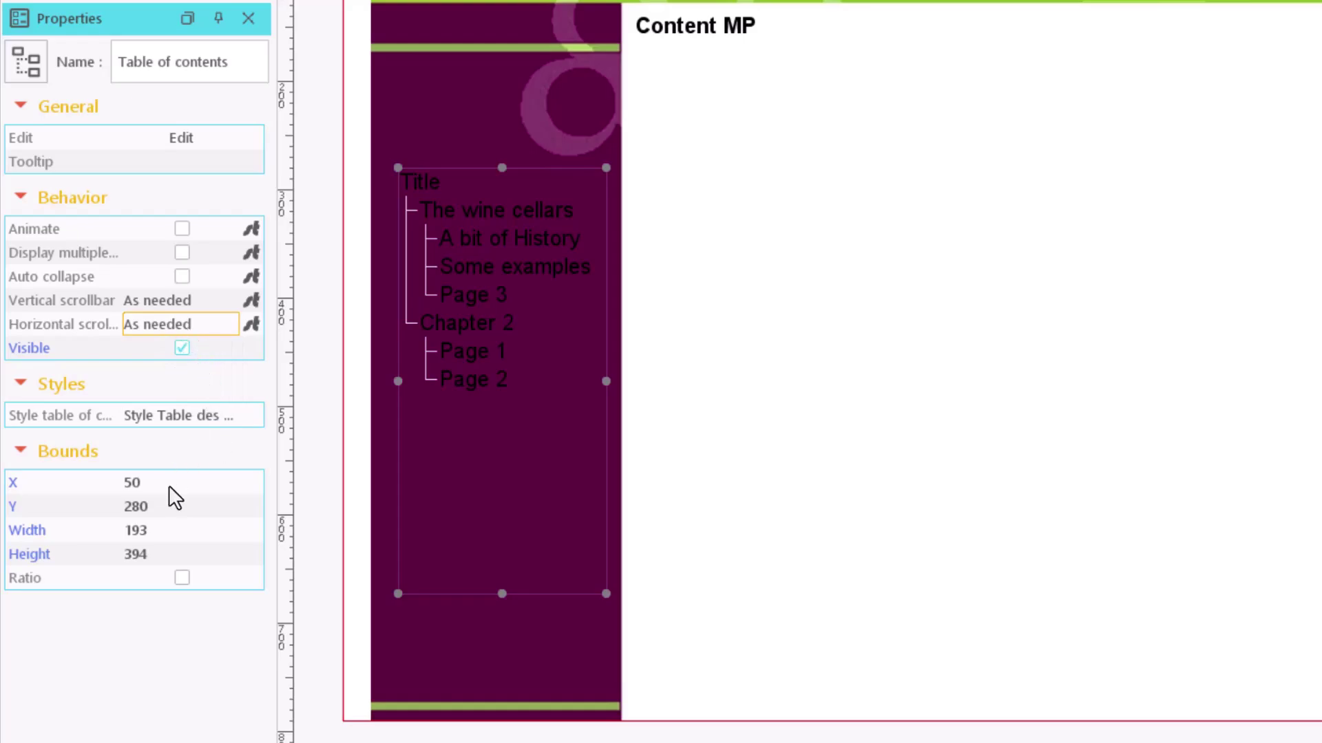
{"action": "left_click", "coordinate": [147, 482]}
{"action": "left_click", "coordinate": [173, 509]}
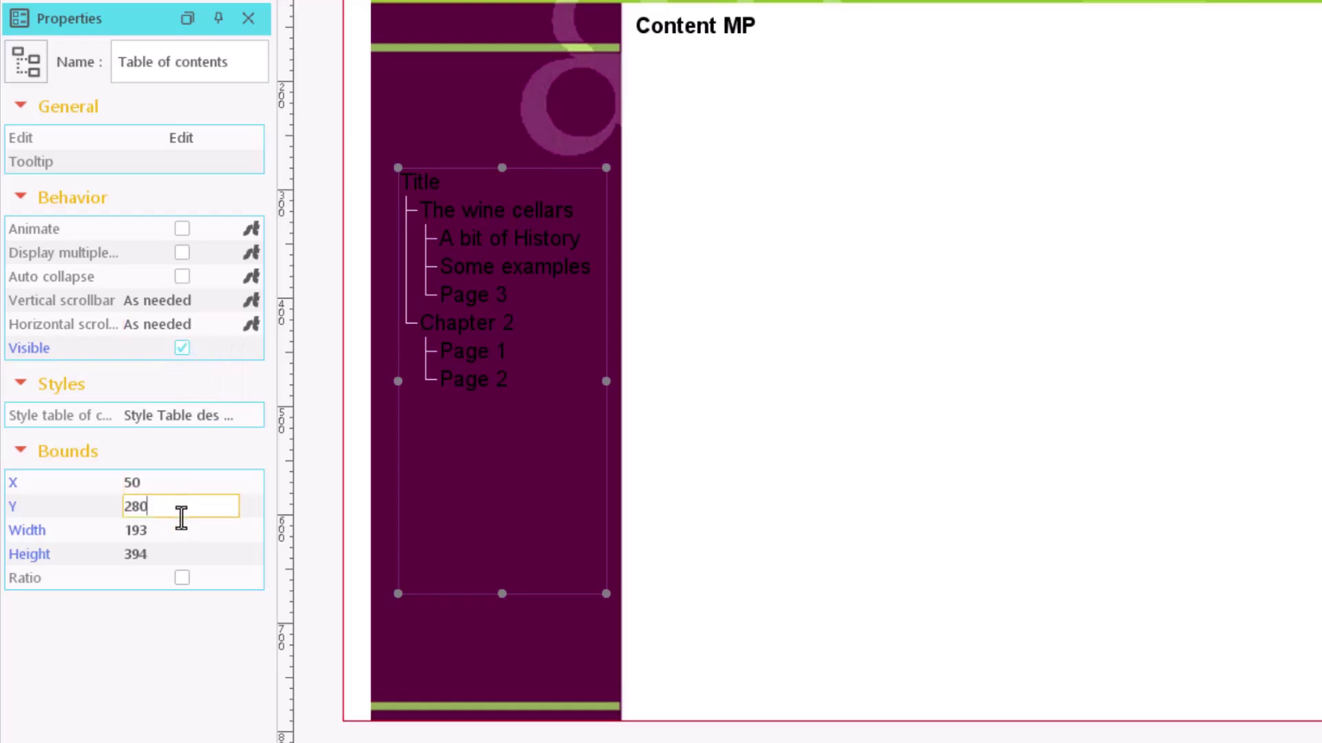
{"action": "left_click", "coordinate": [186, 531]}
{"action": "left_click", "coordinate": [184, 553]}
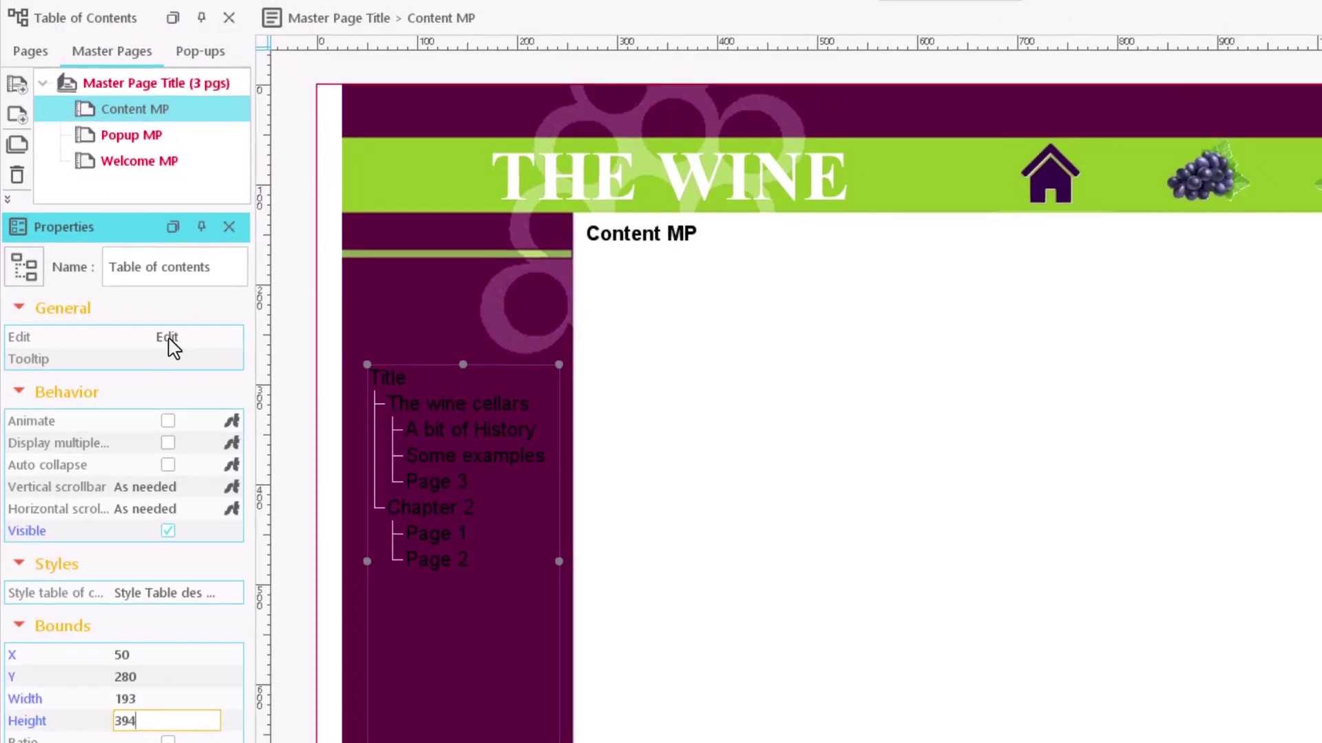
Reopen the table of contents editor and settle on Title as the tree root
{"action": "left_click", "coordinate": [169, 340]}
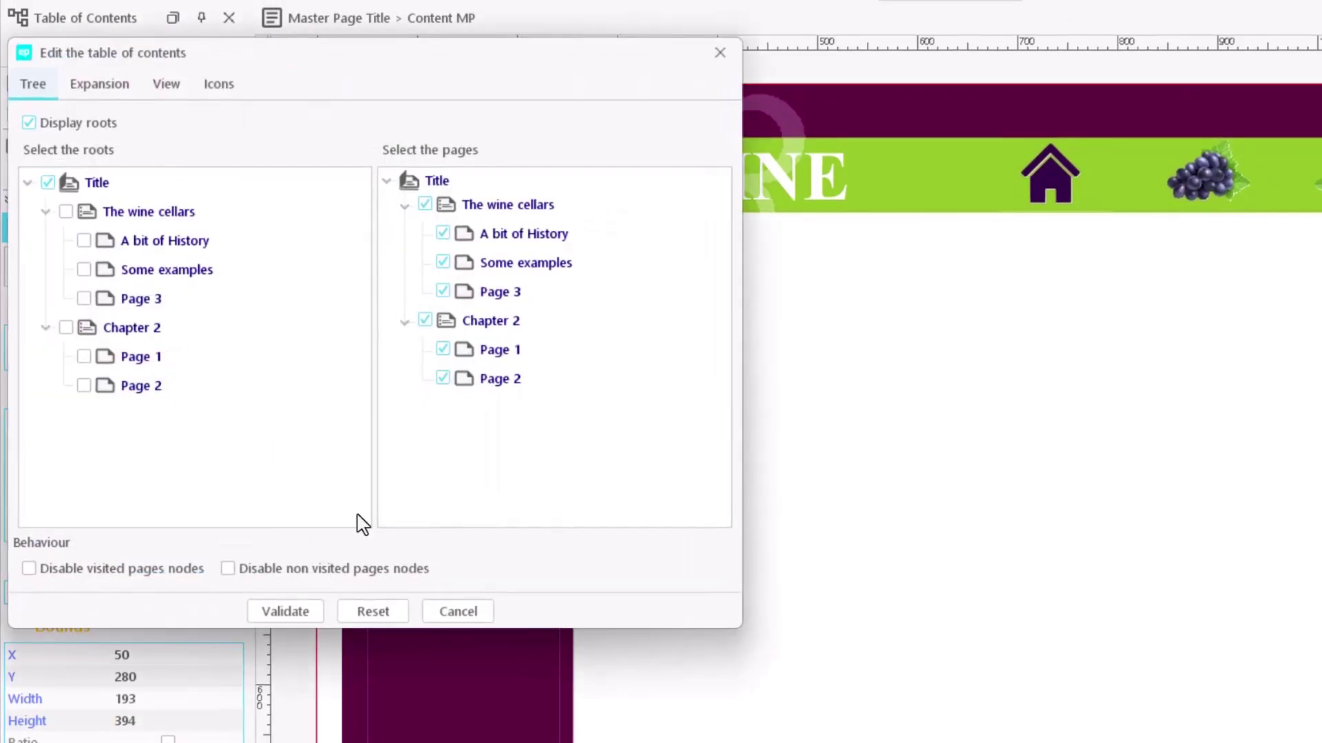
{"action": "left_click", "coordinate": [717, 53]}
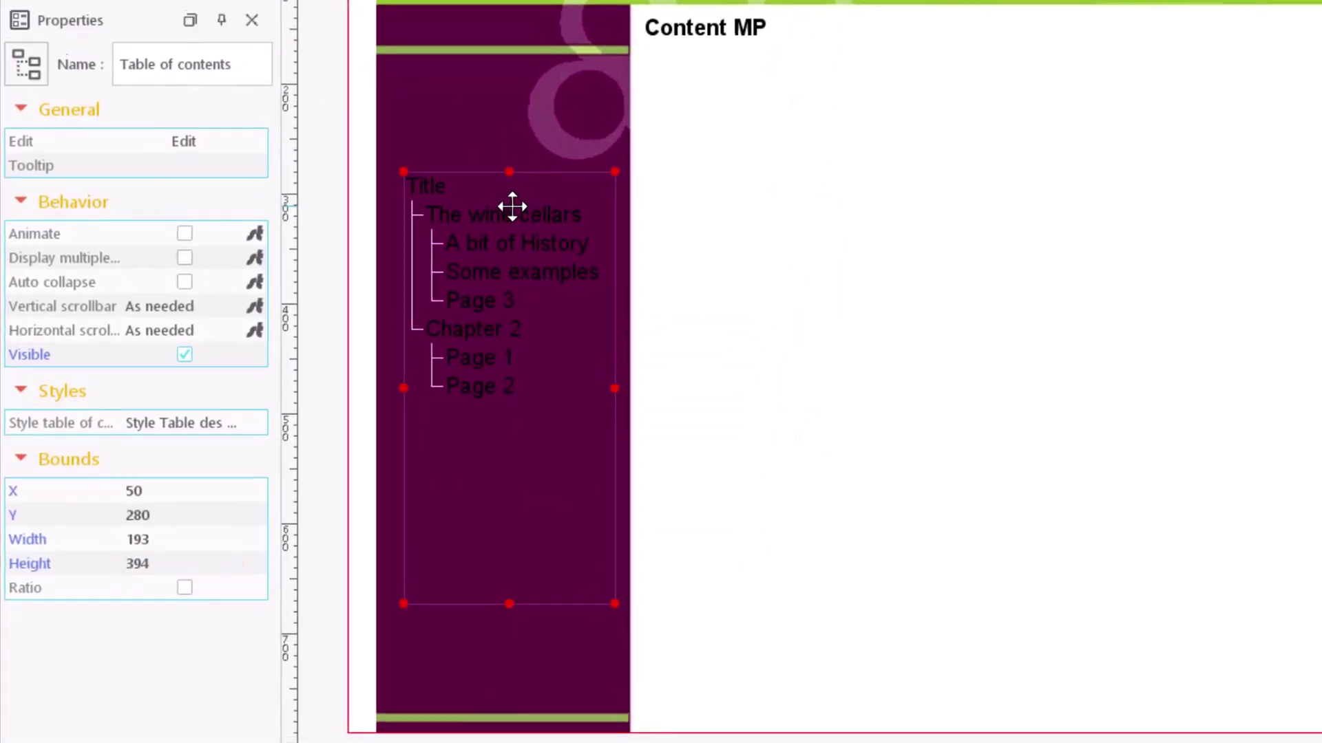
{"action": "double_click", "coordinate": [512, 207]}
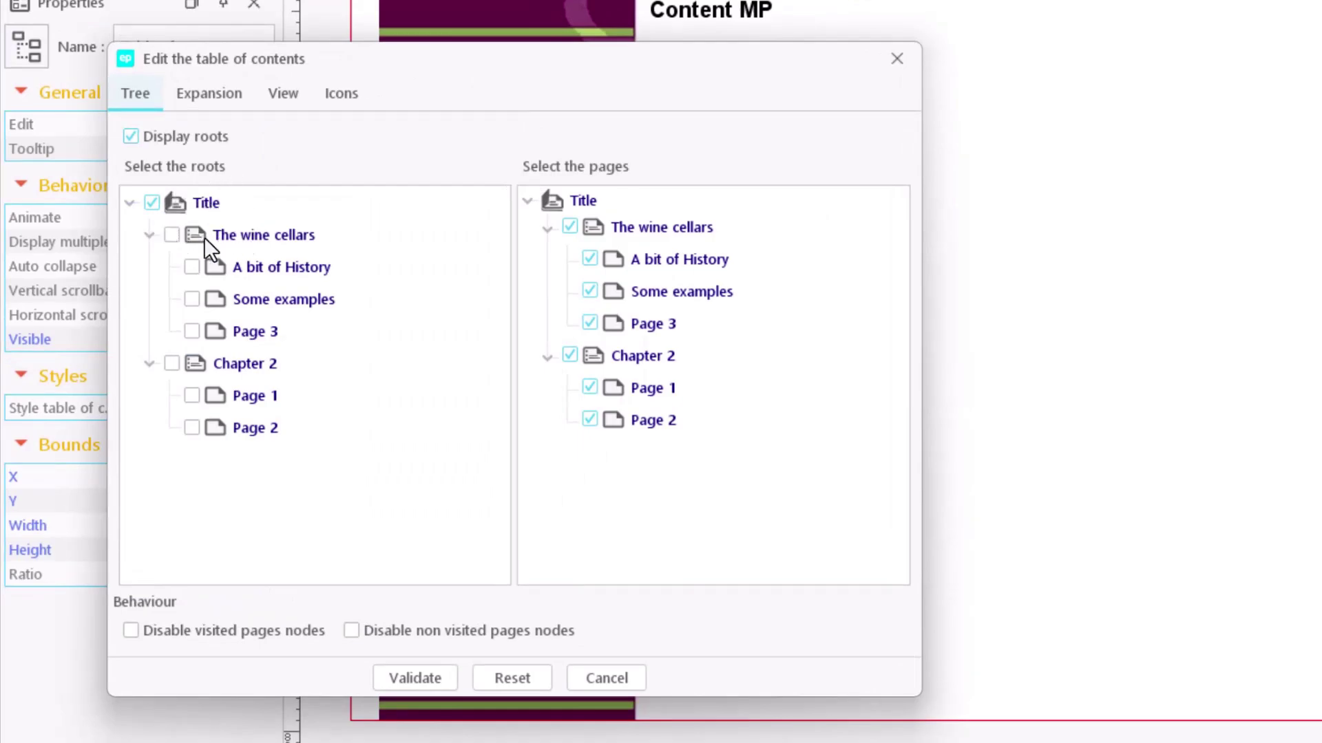
{"action": "left_click", "coordinate": [172, 234]}
{"action": "left_click", "coordinate": [172, 235]}
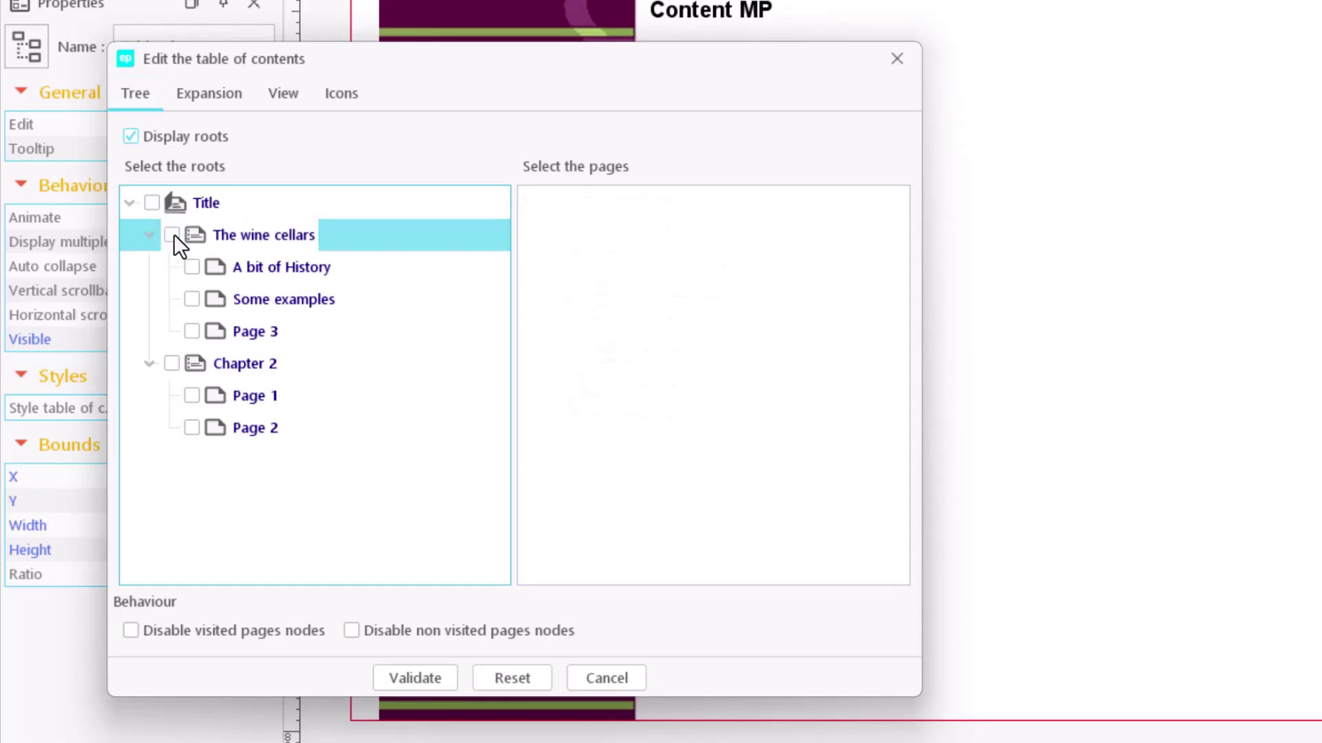
{"action": "left_click", "coordinate": [150, 202]}
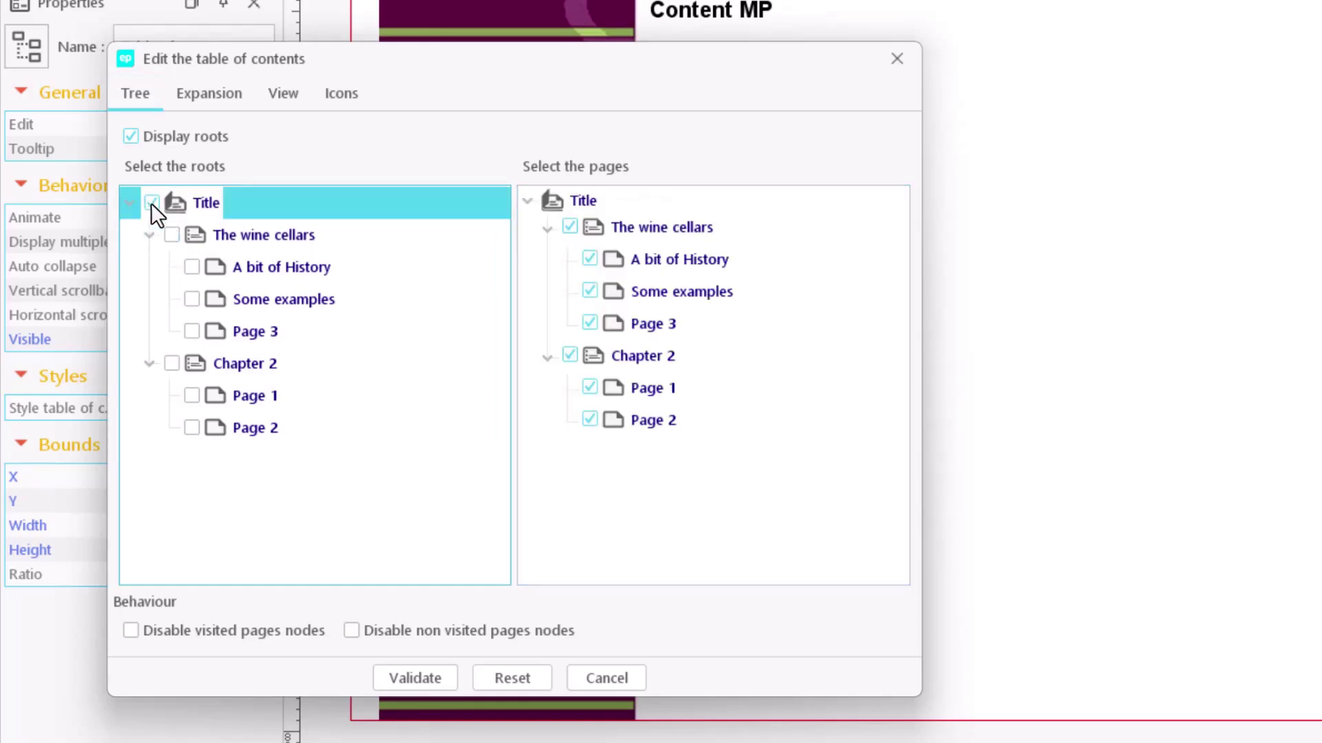
{"action": "left_click", "coordinate": [150, 204]}
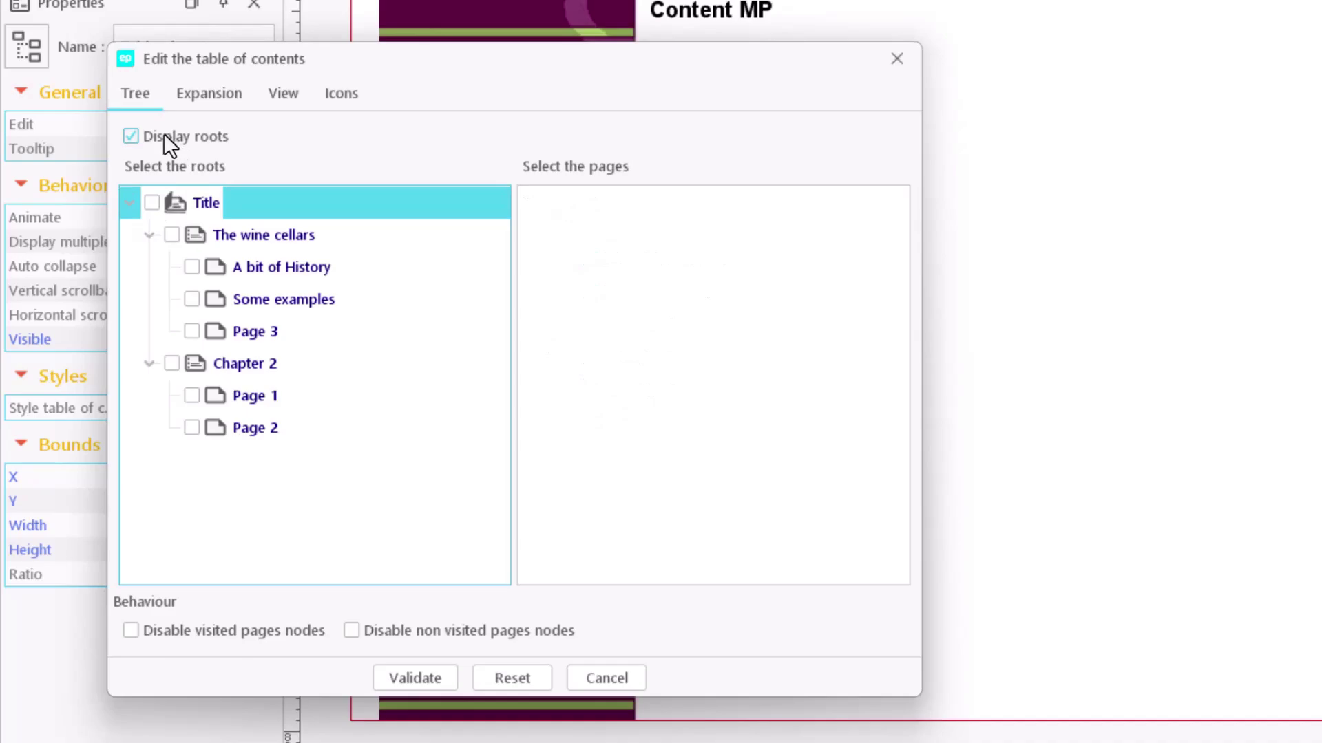
{"action": "left_click", "coordinate": [151, 203]}
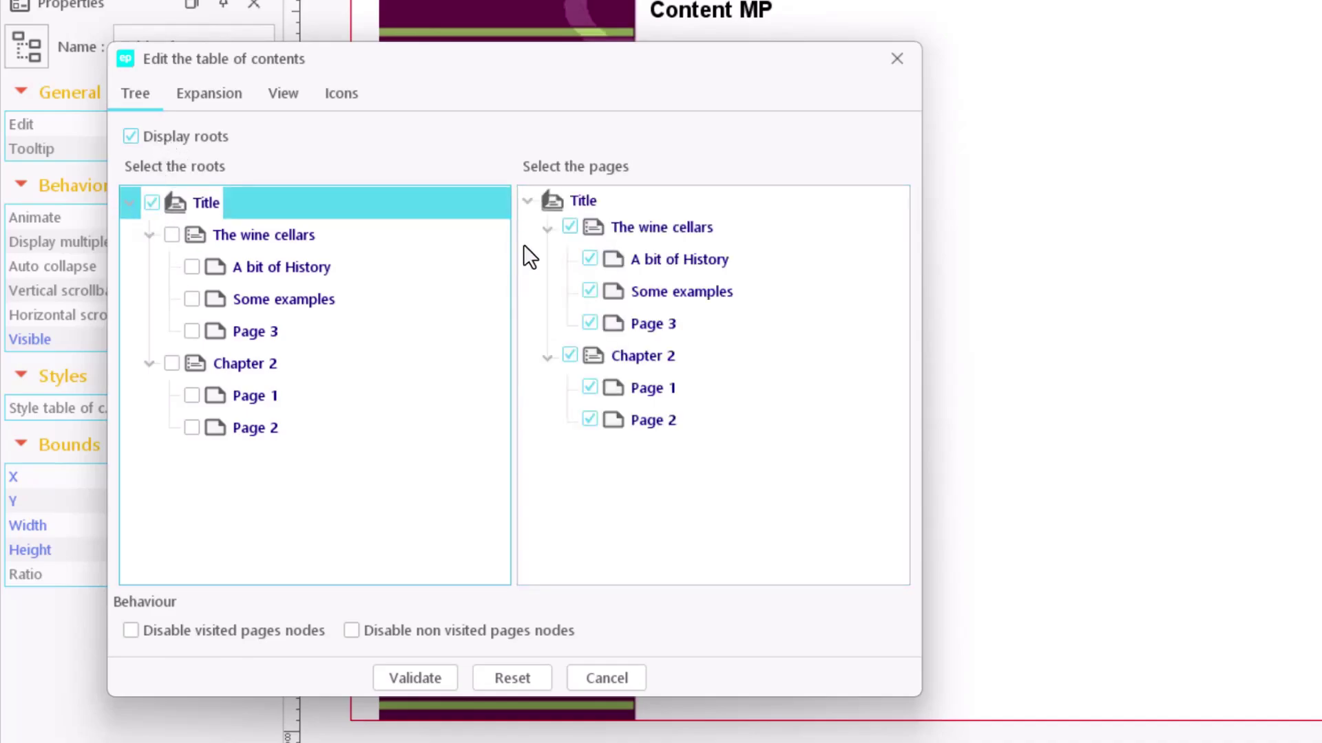
Keep The wine cellars, A bit of History and Some examples included; toggle root display and non-visited nodes
{"action": "left_click", "coordinate": [570, 228]}
{"action": "left_click", "coordinate": [572, 228]}
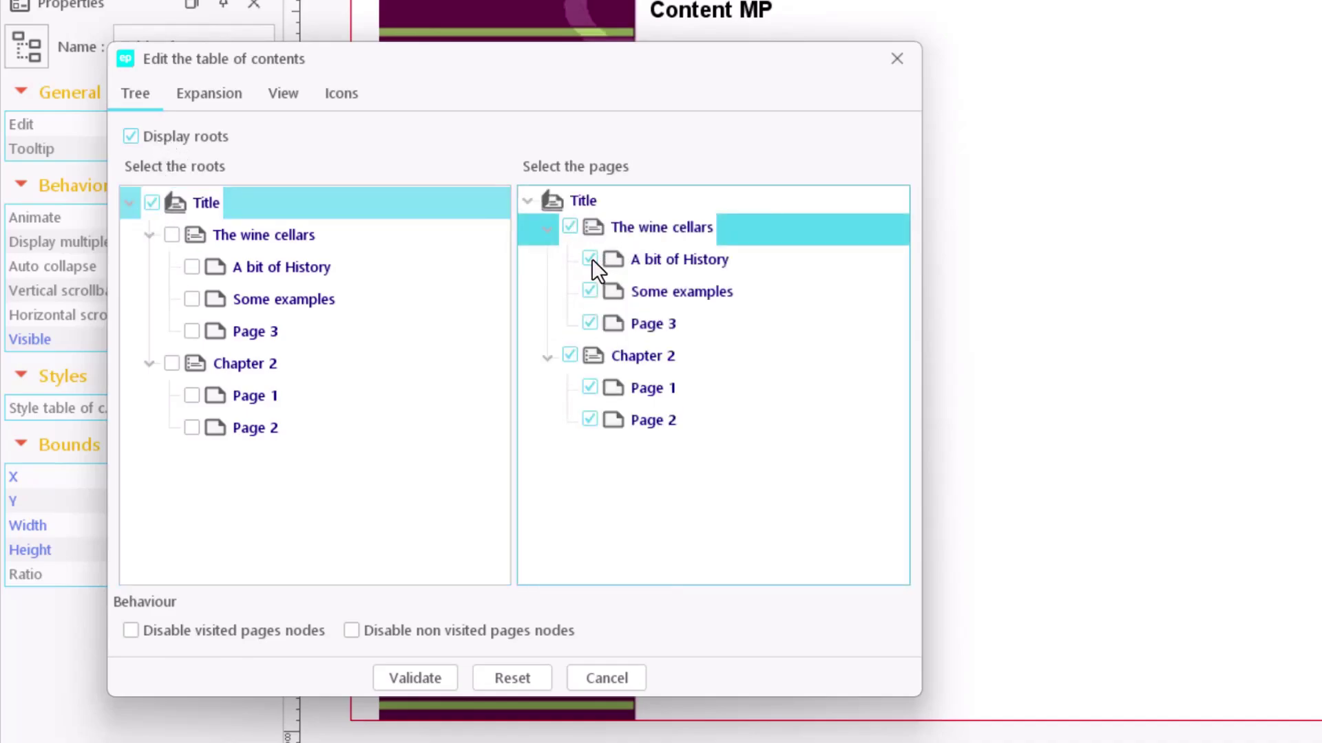
{"action": "left_click", "coordinate": [592, 258]}
{"action": "left_click", "coordinate": [592, 259]}
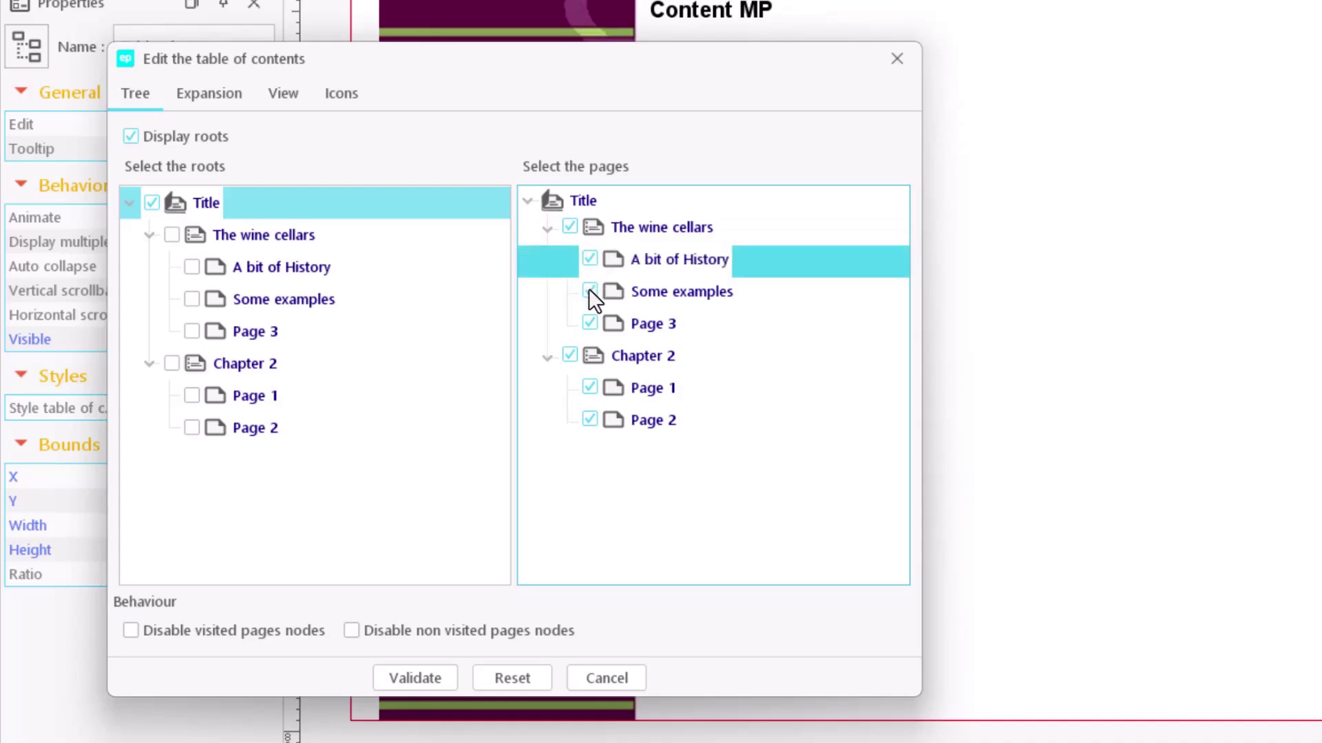
{"action": "left_click", "coordinate": [590, 289]}
{"action": "left_click", "coordinate": [590, 289]}
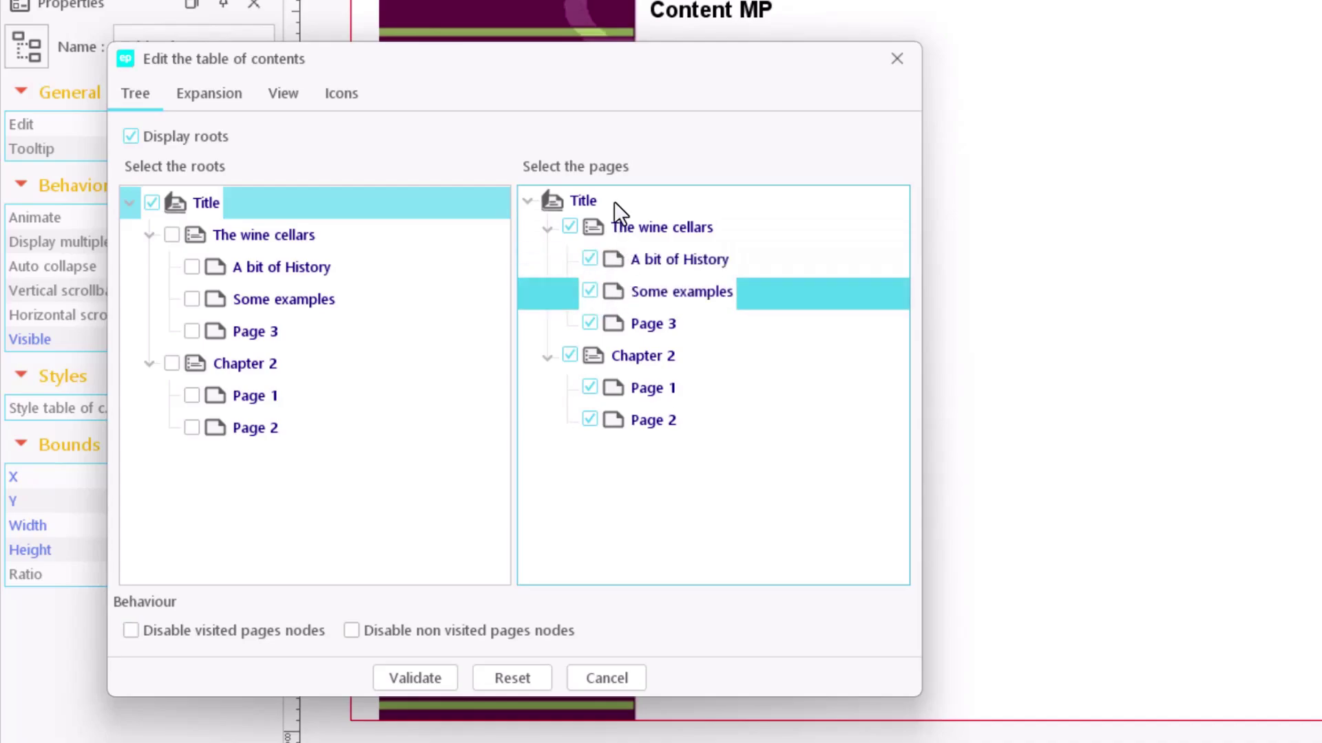
{"action": "left_click", "coordinate": [175, 138]}
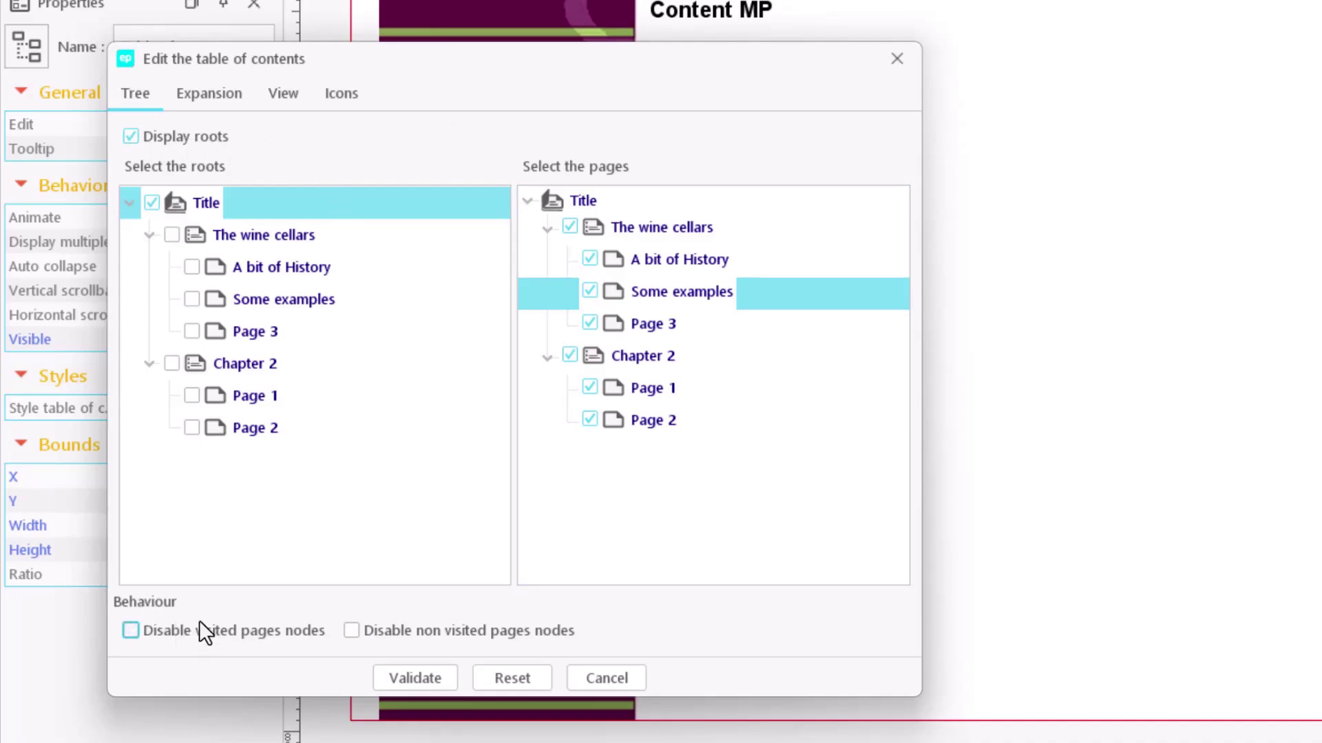
{"action": "left_click", "coordinate": [466, 631]}
{"action": "left_click", "coordinate": [474, 634]}
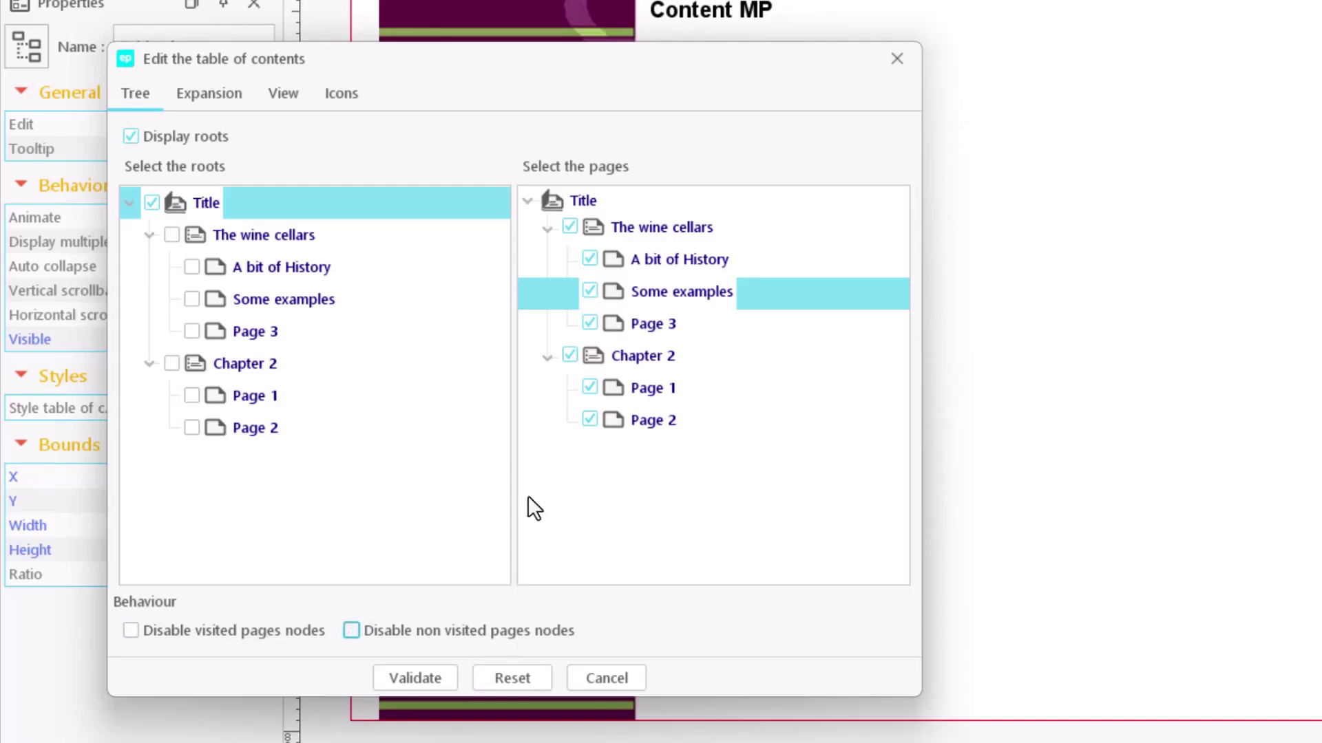
Expand all table of contents nodes, leaving The wine cellars marked as expanded
{"action": "left_click", "coordinate": [219, 96]}
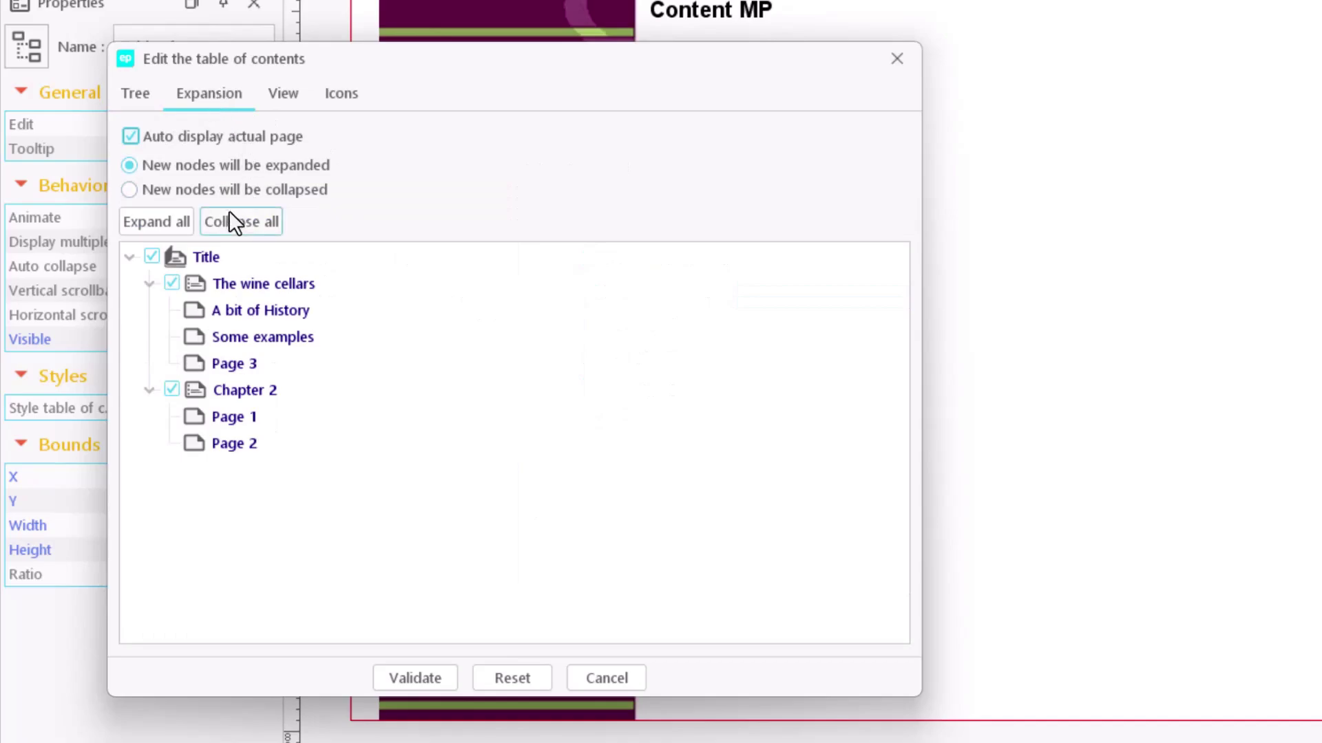
{"action": "left_click", "coordinate": [177, 223]}
{"action": "left_click", "coordinate": [172, 282]}
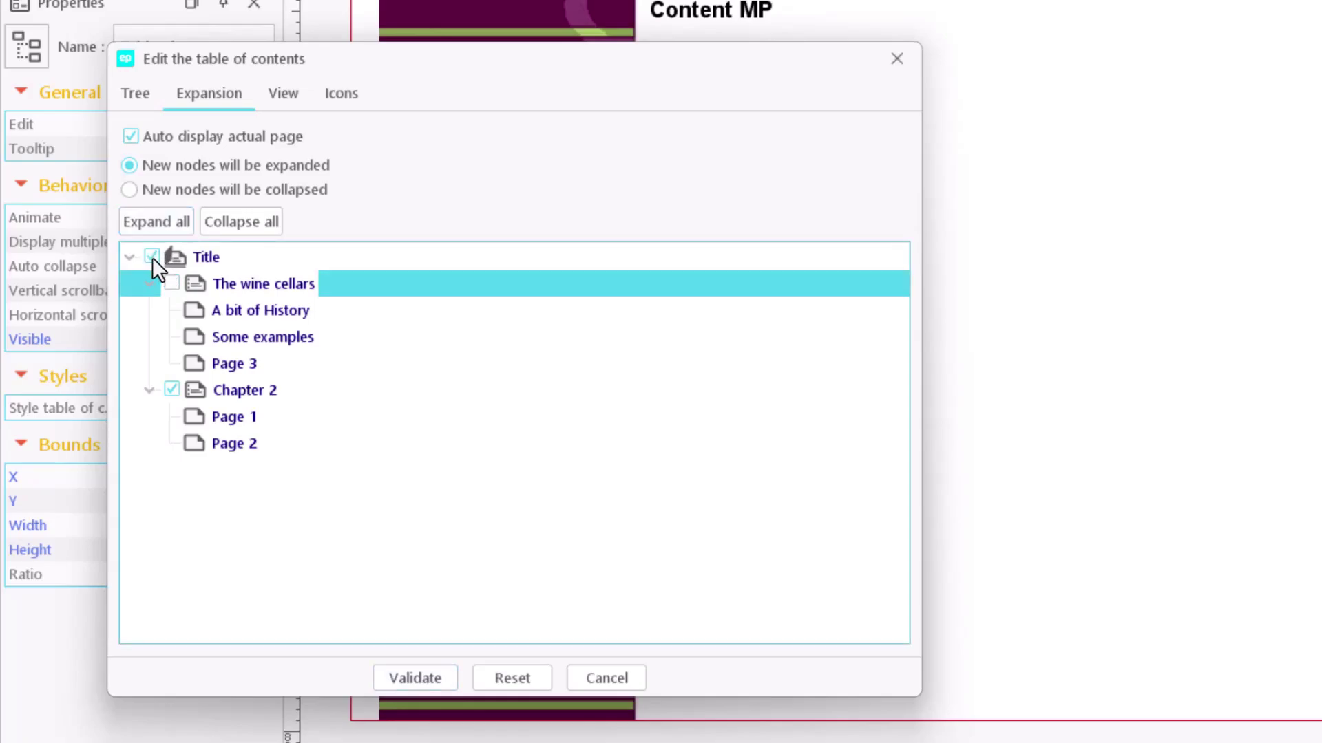
{"action": "left_click", "coordinate": [151, 257]}
{"action": "left_click", "coordinate": [170, 279]}
{"action": "left_click", "coordinate": [181, 252]}
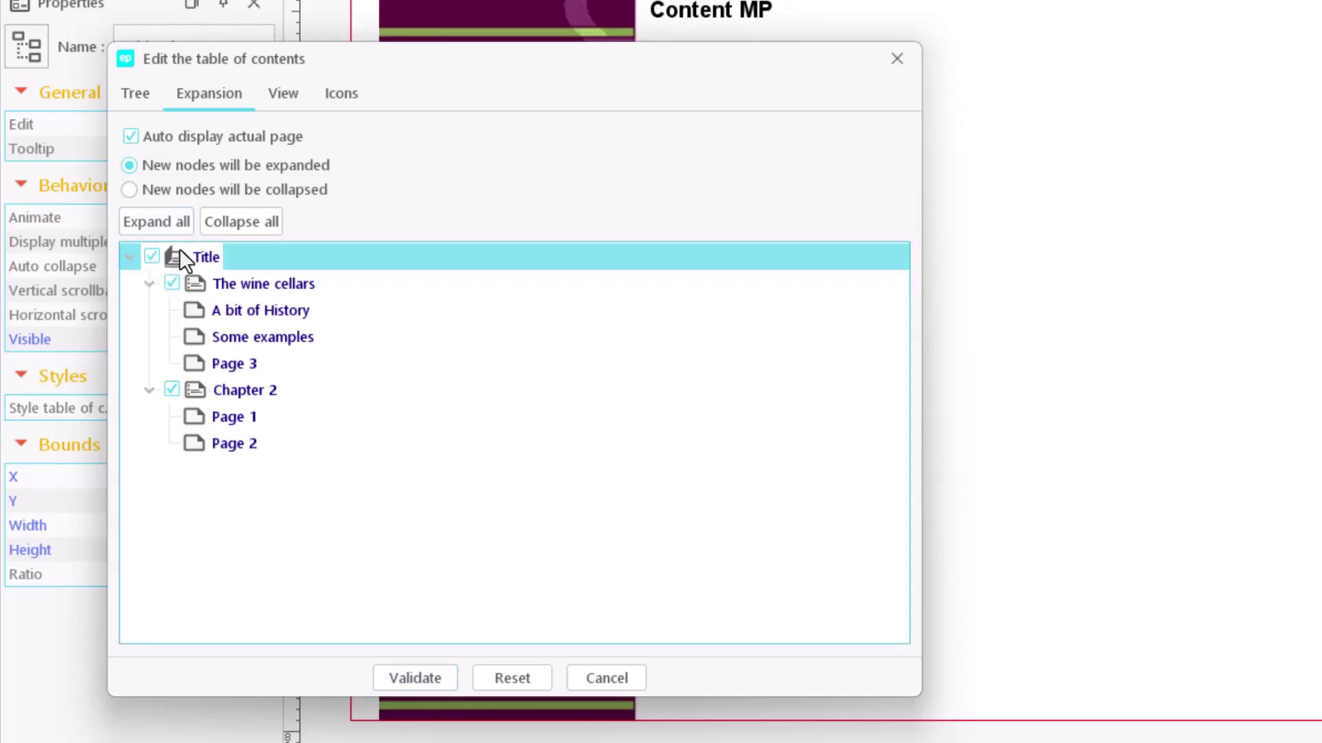
{"action": "left_click", "coordinate": [283, 93]}
Give the Heading style lavender text with a yellow-green highlight
{"action": "left_click", "coordinate": [210, 200]}
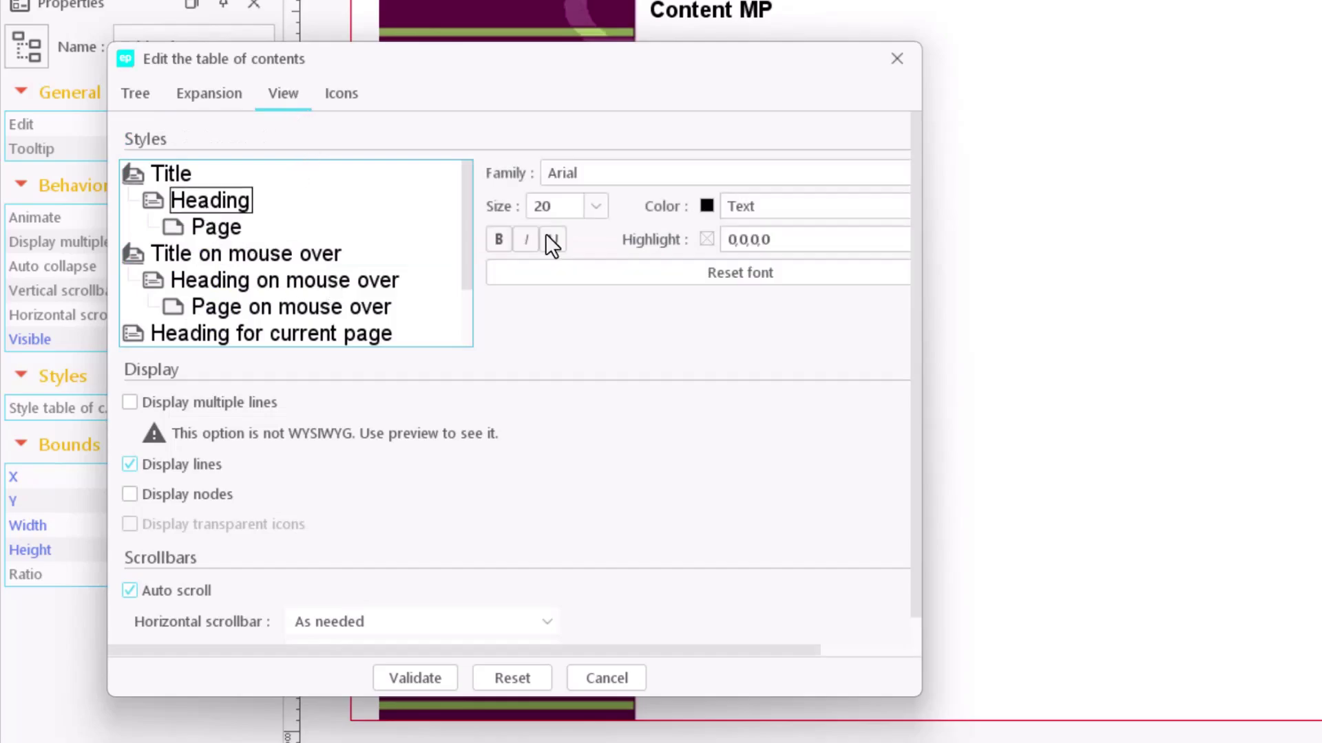
{"action": "left_click", "coordinate": [744, 206]}
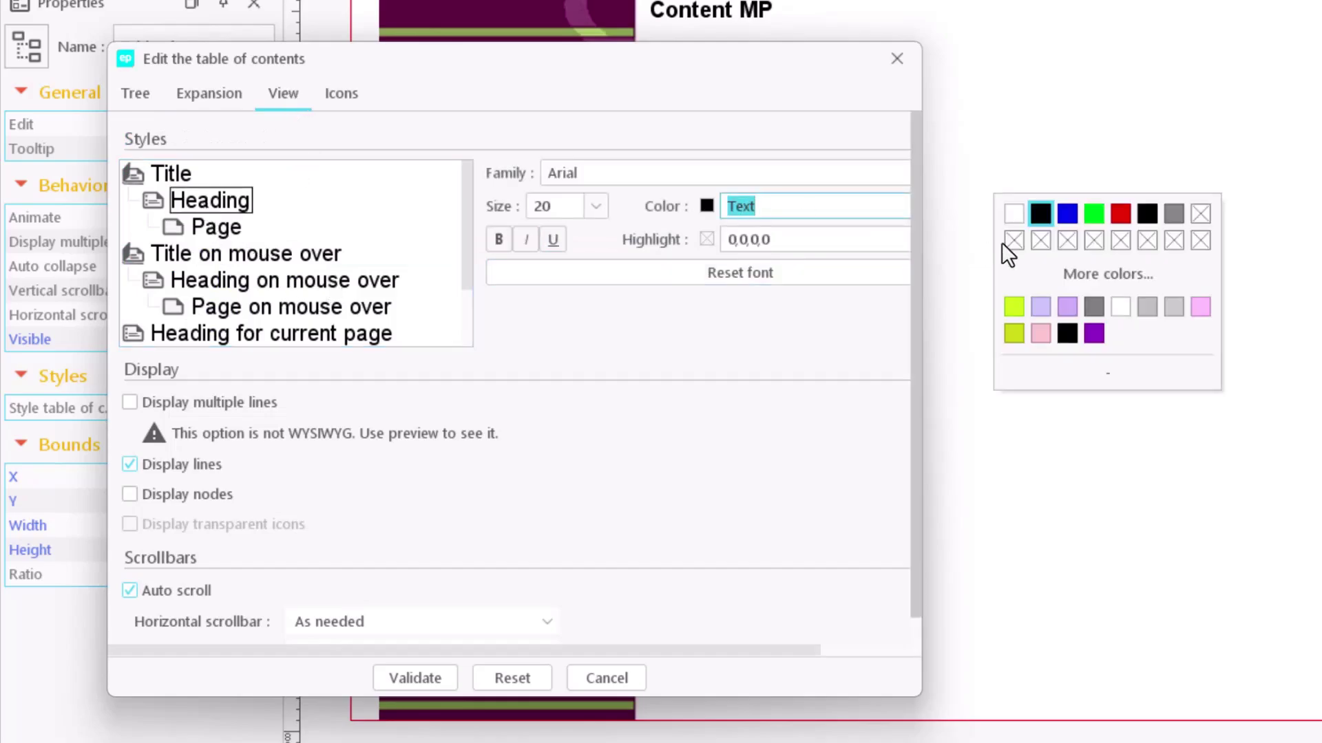
{"action": "left_click", "coordinate": [1066, 309]}
{"action": "left_click", "coordinate": [753, 240]}
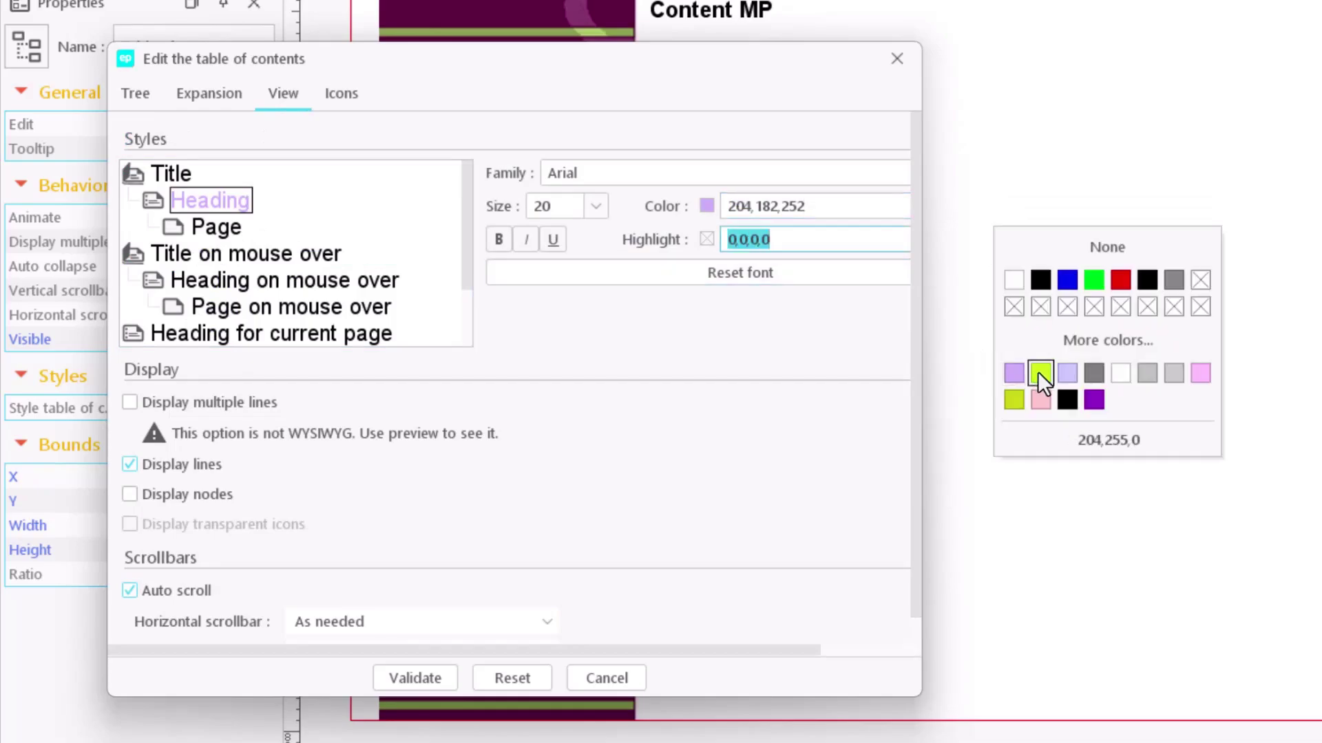
{"action": "left_click", "coordinate": [1039, 372]}
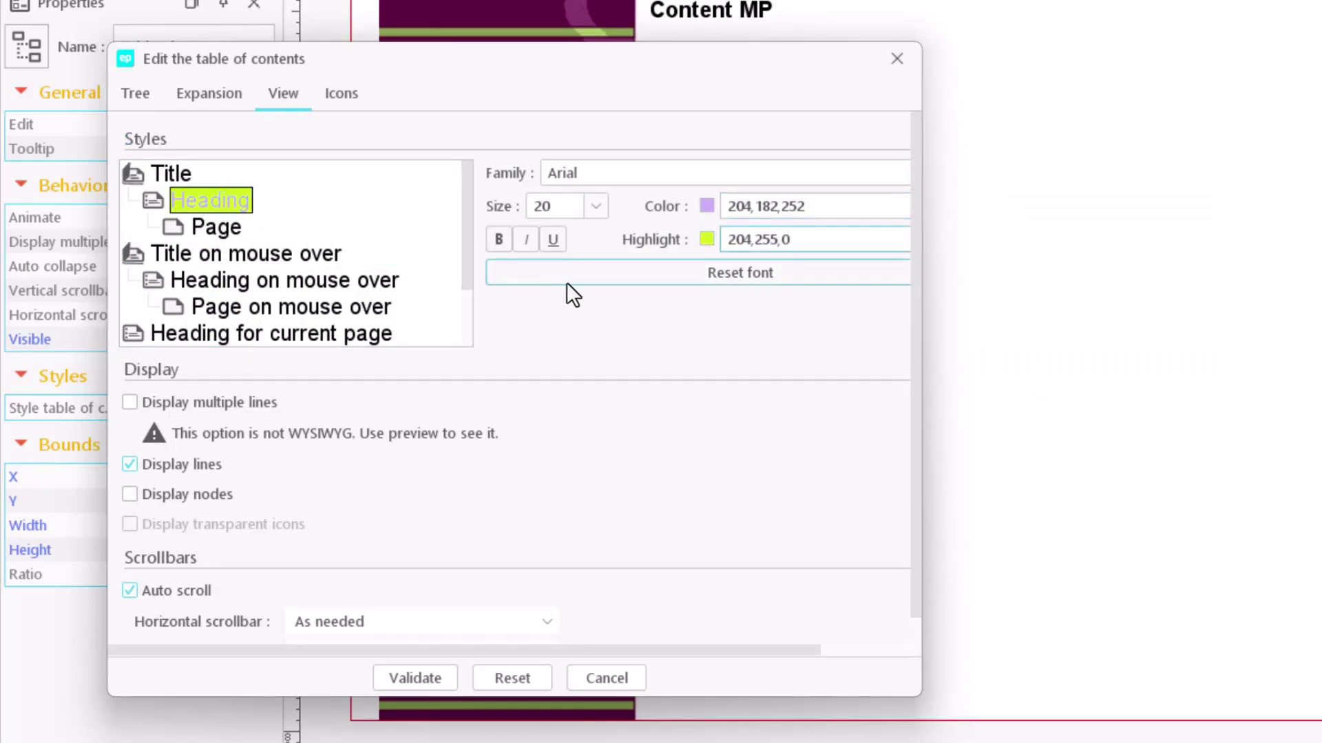
Give Title on mouse over green text with a blue highlight, leaving tree node display off
{"action": "left_click", "coordinate": [210, 259]}
{"action": "left_click", "coordinate": [752, 208]}
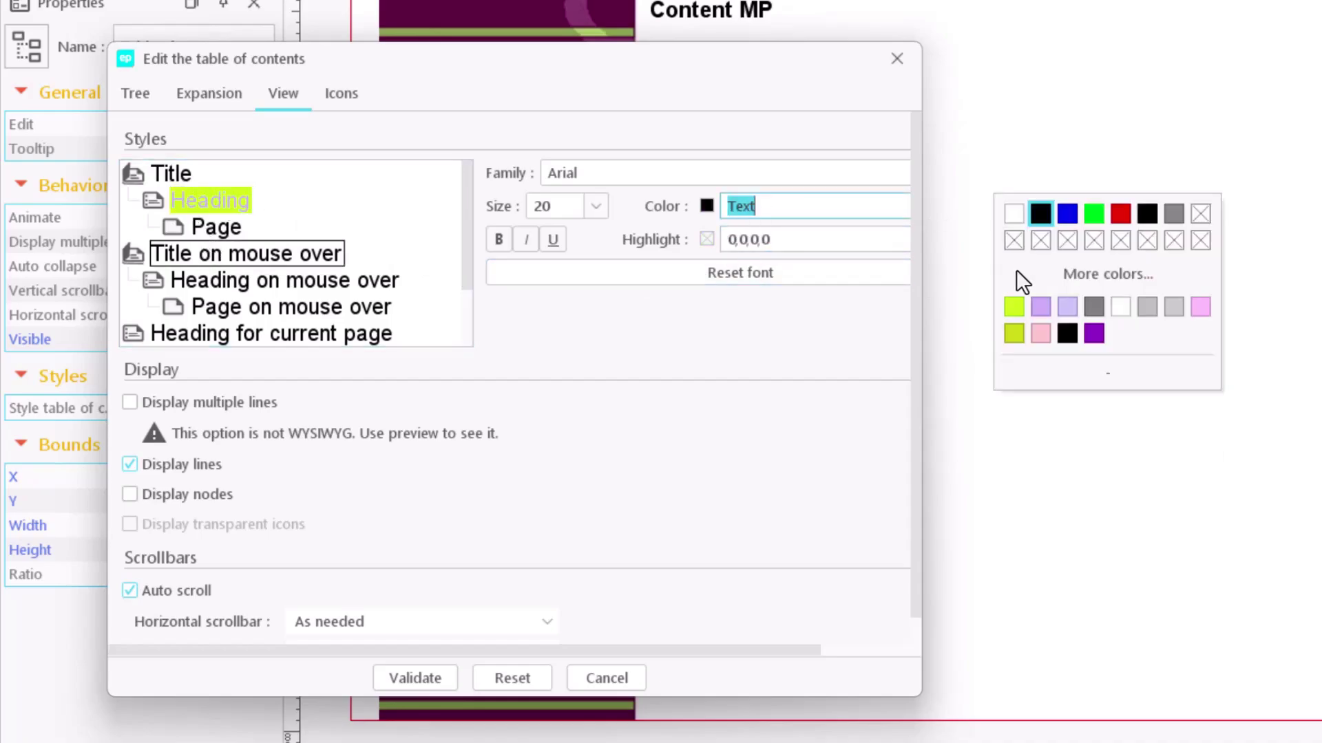
{"action": "left_click", "coordinate": [1093, 214]}
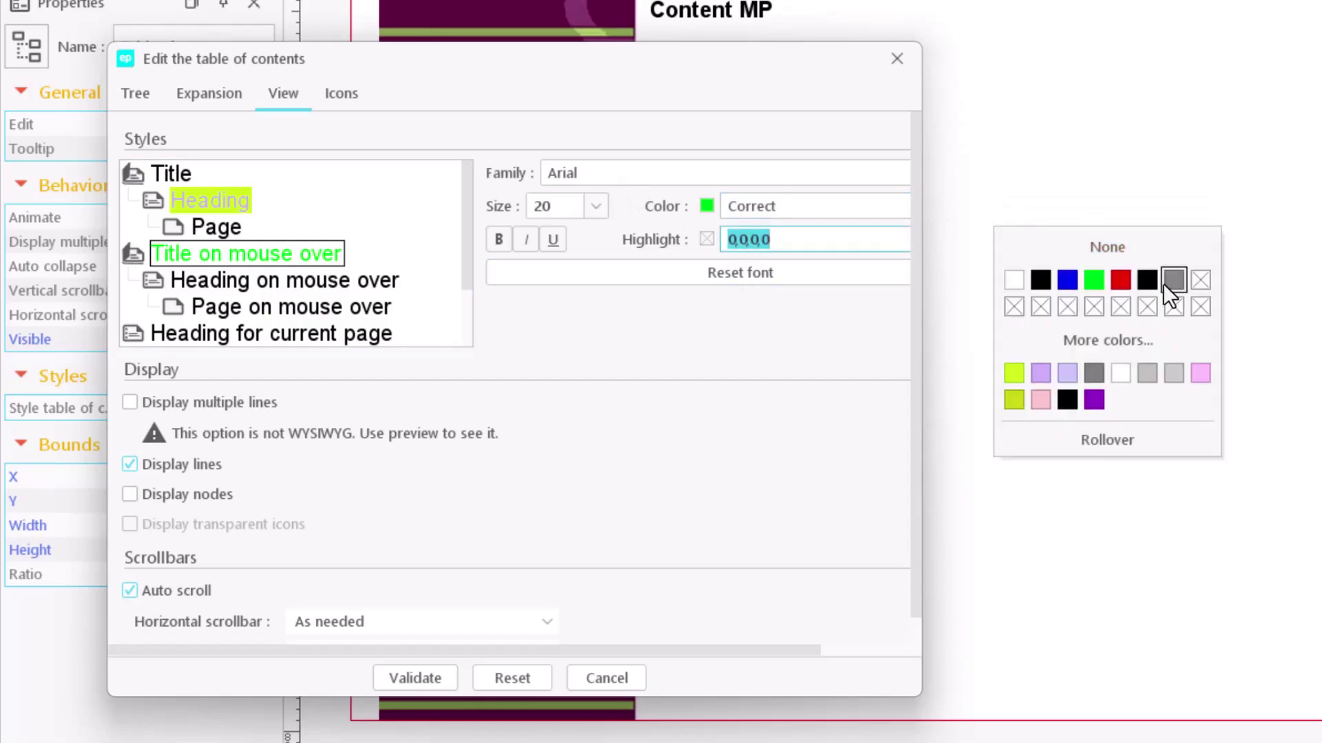
{"action": "left_click", "coordinate": [1067, 280]}
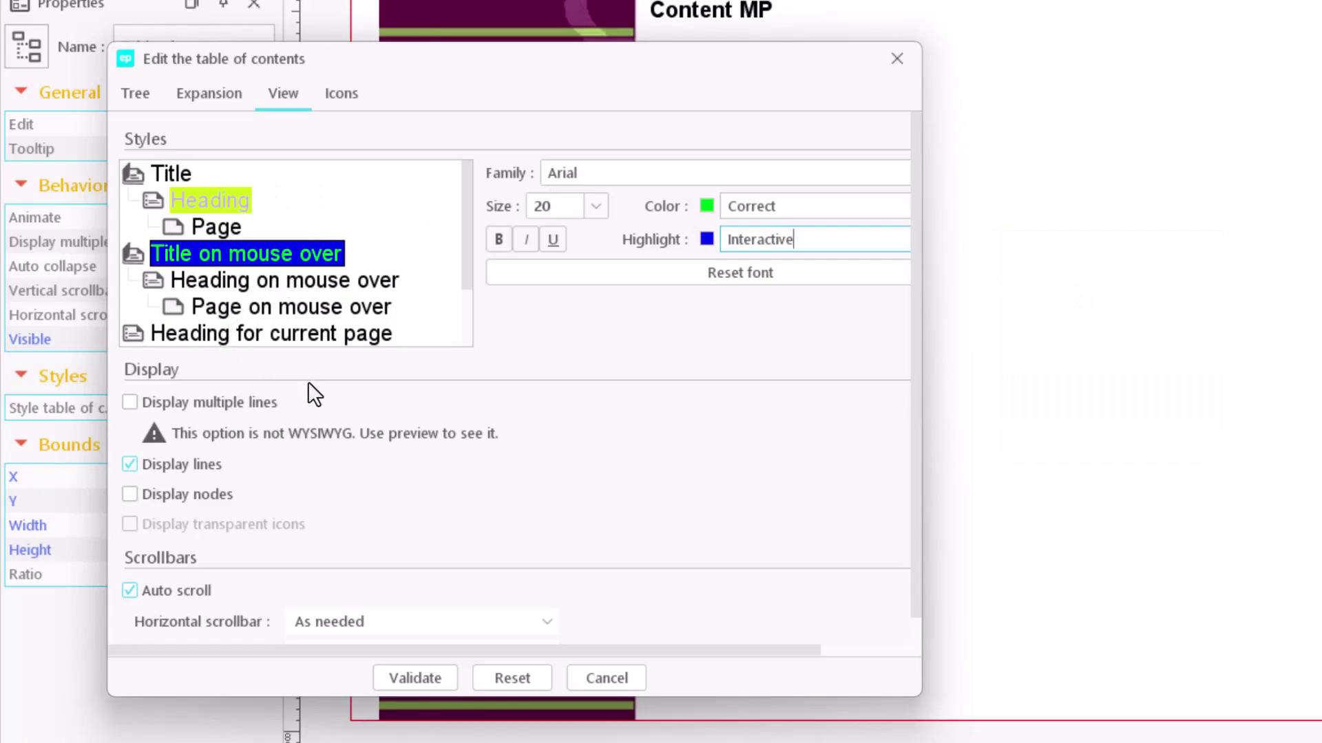
{"action": "scroll", "coordinate": [236, 451], "scroll_direction": "down", "scroll_amount": 1}
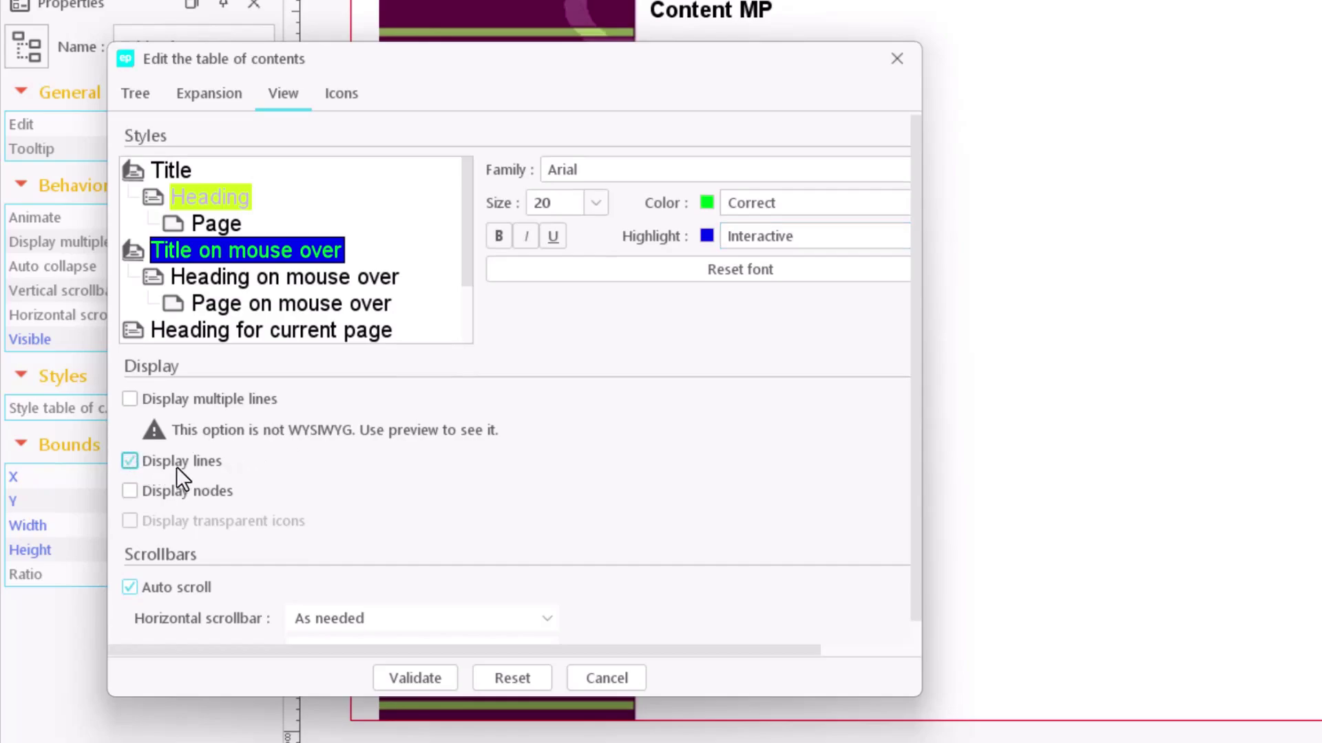
{"action": "left_click", "coordinate": [178, 493]}
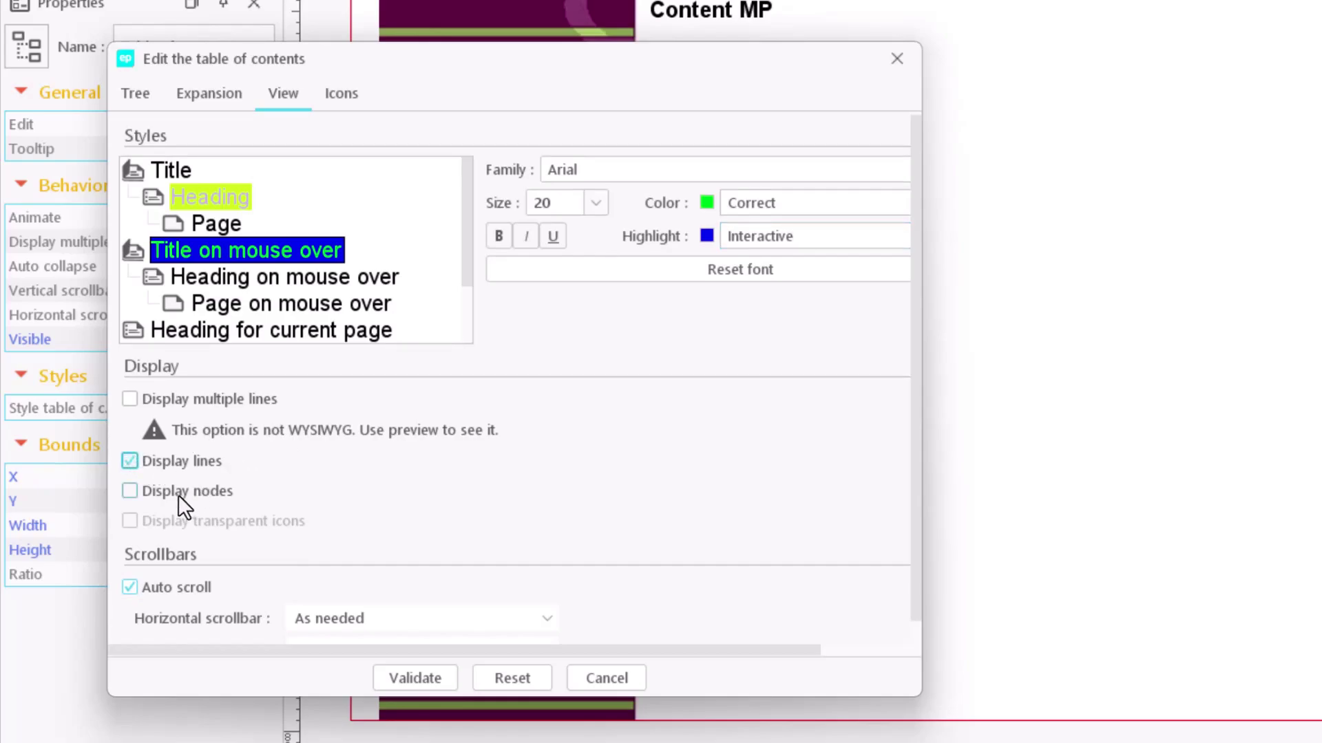
{"action": "left_click", "coordinate": [137, 491]}
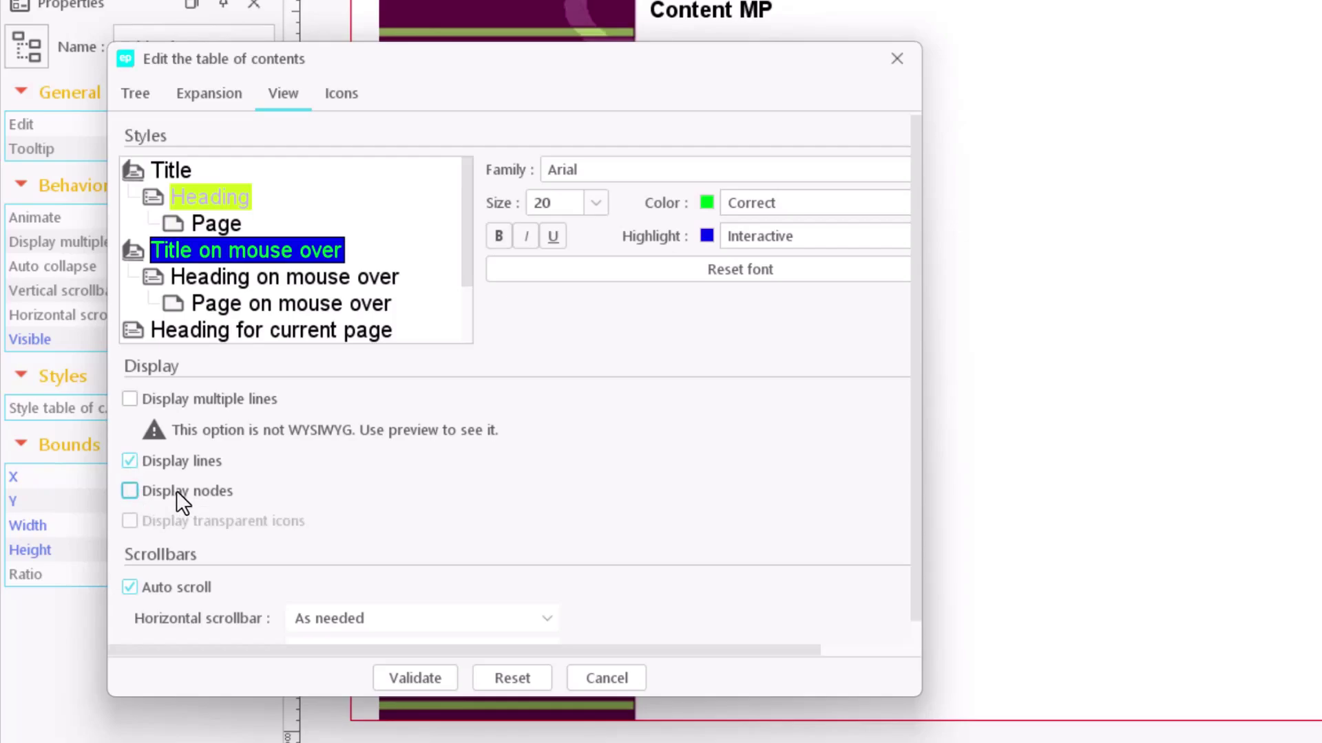
Enable node icons, keep the default title icon, and use custom feedb2.gif for opened headings
{"action": "left_click", "coordinate": [353, 95]}
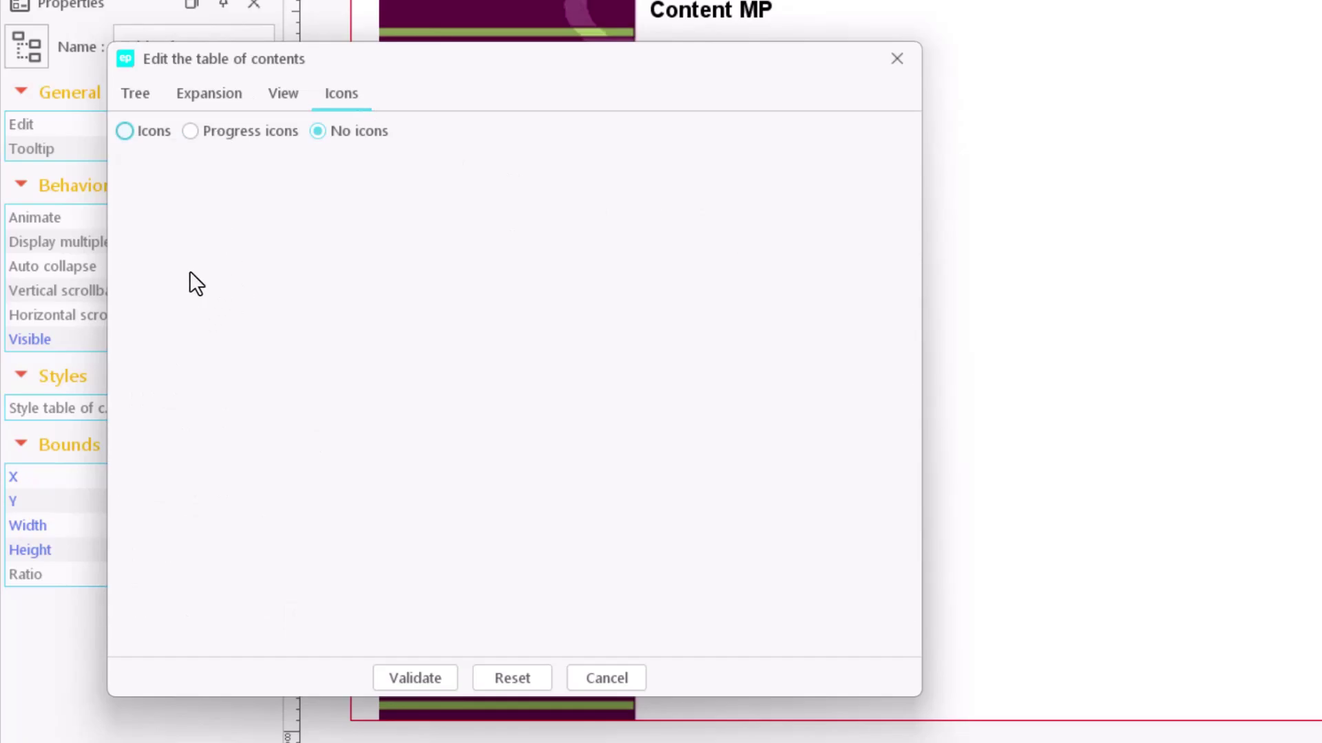
{"action": "left_click", "coordinate": [142, 133]}
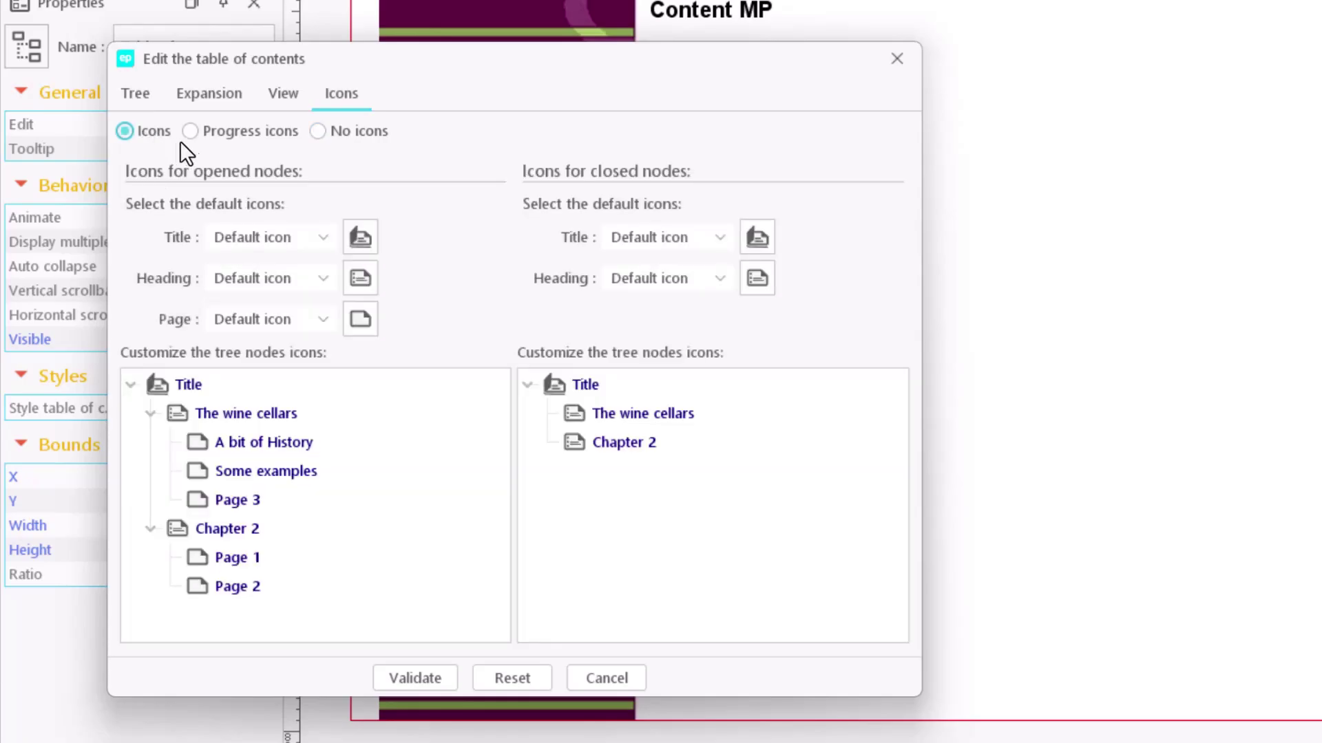
{"action": "left_click", "coordinate": [286, 235]}
{"action": "left_click", "coordinate": [279, 289]}
{"action": "left_click", "coordinate": [283, 279]}
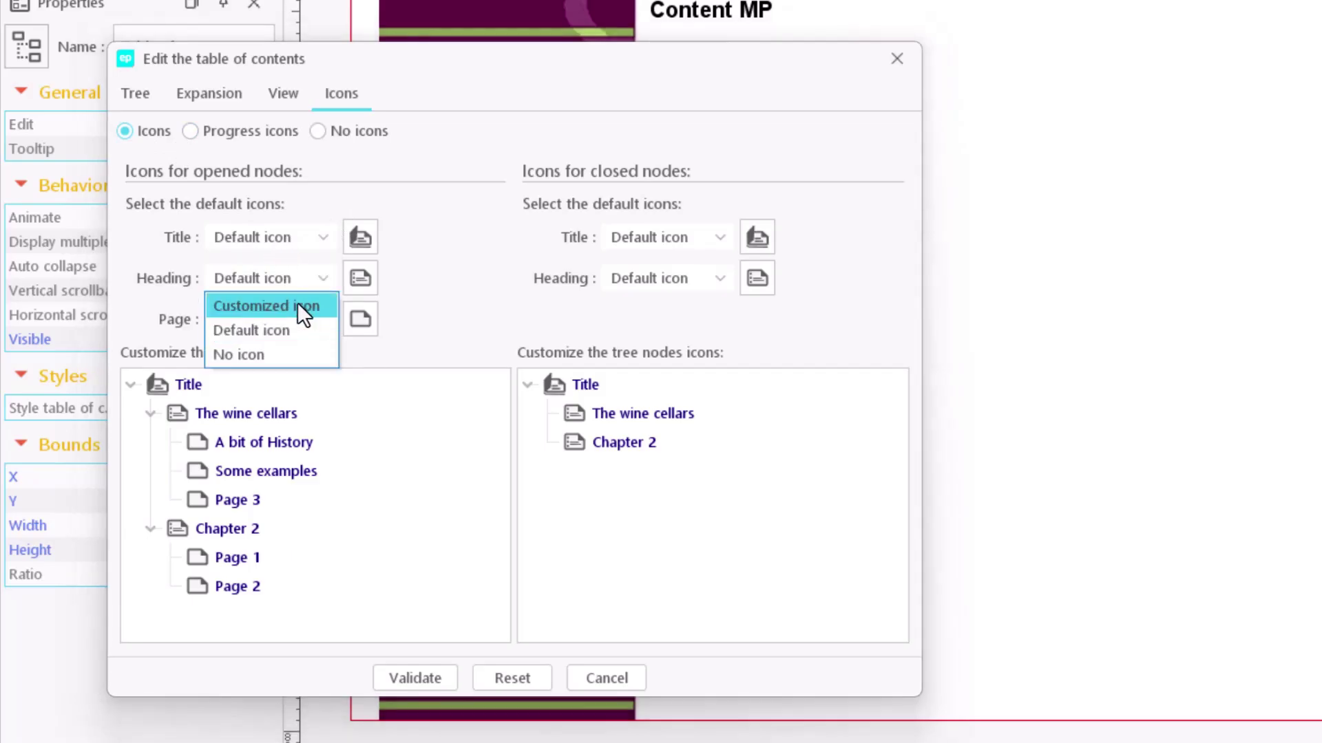
{"action": "left_click", "coordinate": [298, 303]}
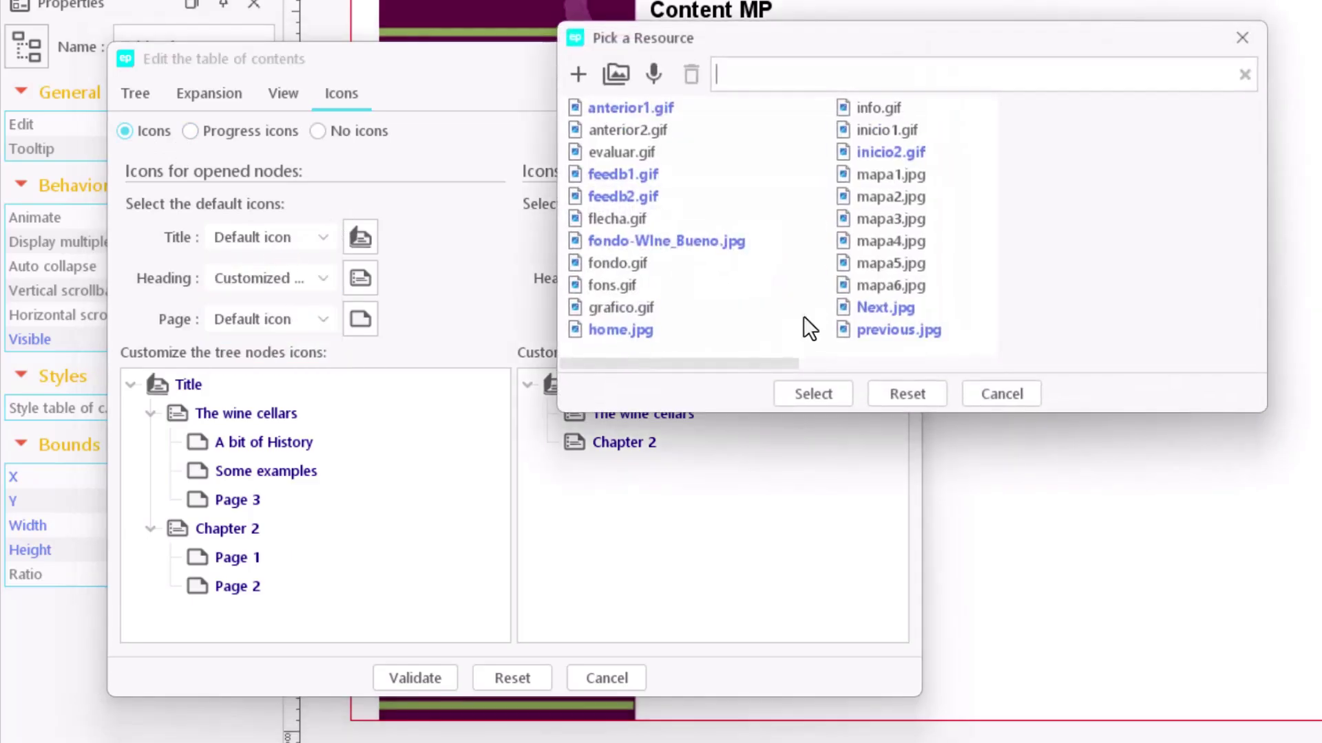
{"action": "left_click", "coordinate": [626, 201]}
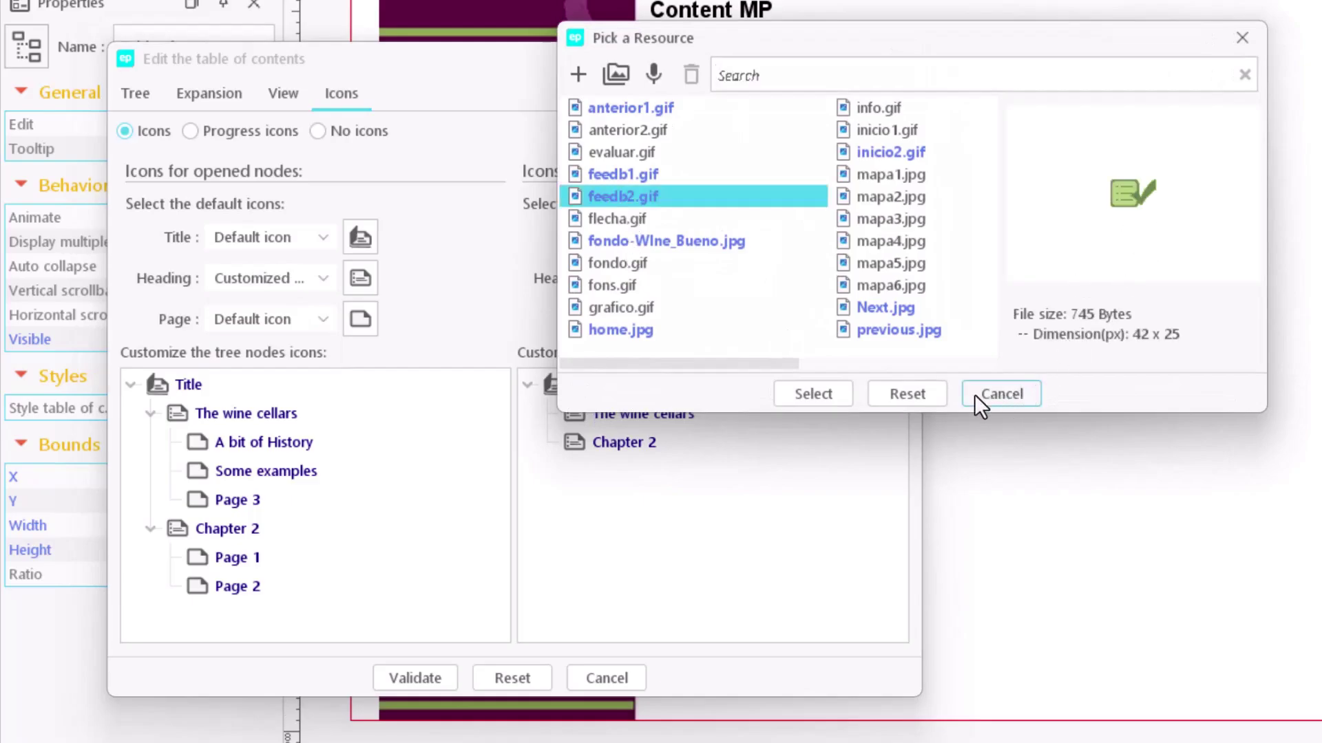
{"action": "left_click", "coordinate": [823, 390]}
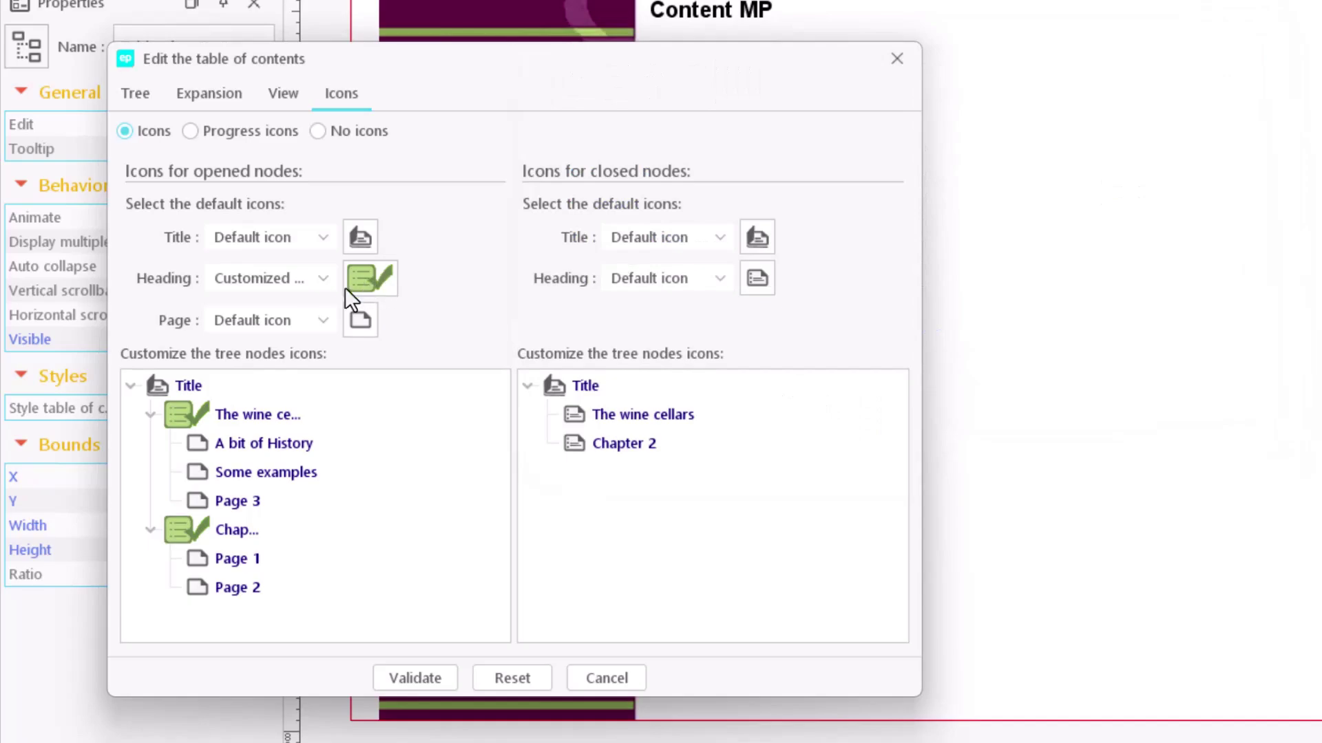